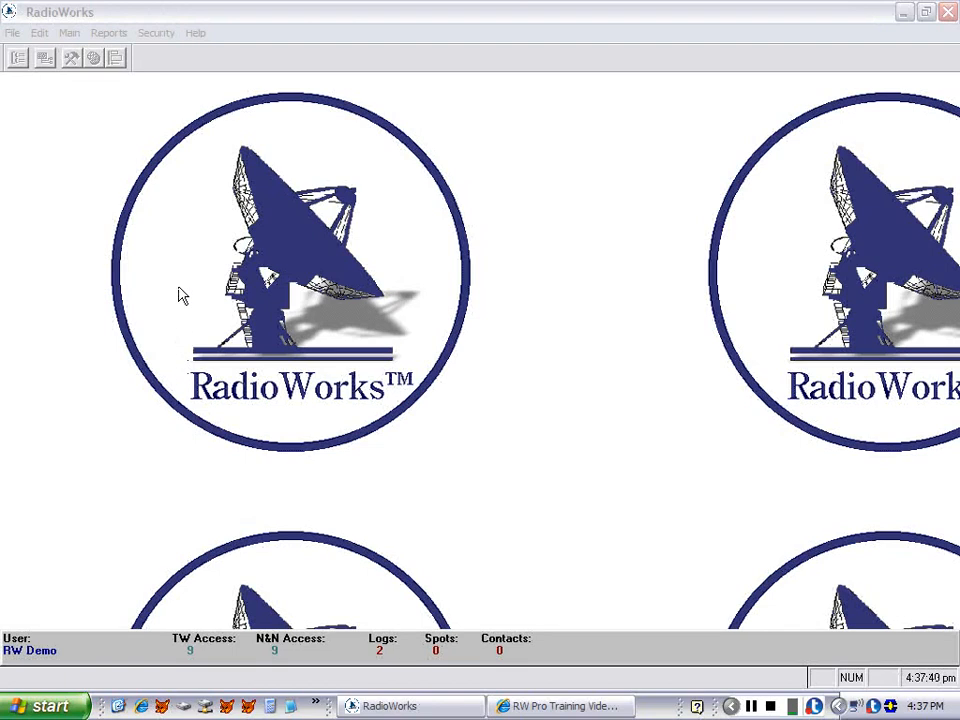
Open the Program Scheduler and display the KHCI station's Saturday schedule.
{"action": "left_click", "coordinate": [67, 36]}
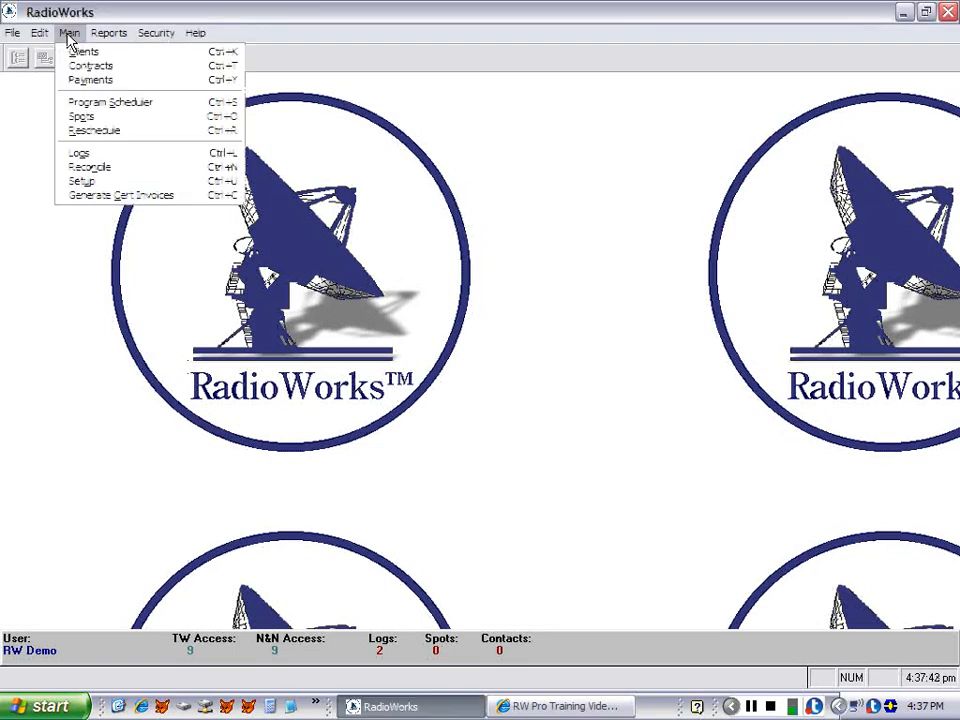
{"action": "left_click", "coordinate": [98, 104]}
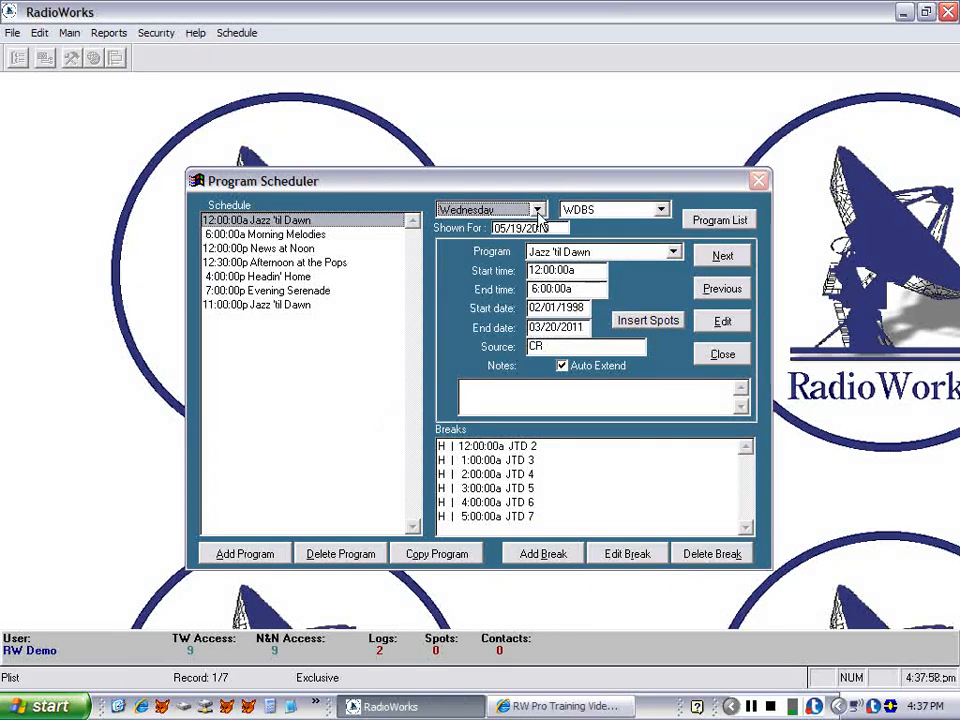
{"action": "left_click", "coordinate": [661, 210]}
{"action": "left_click", "coordinate": [640, 238]}
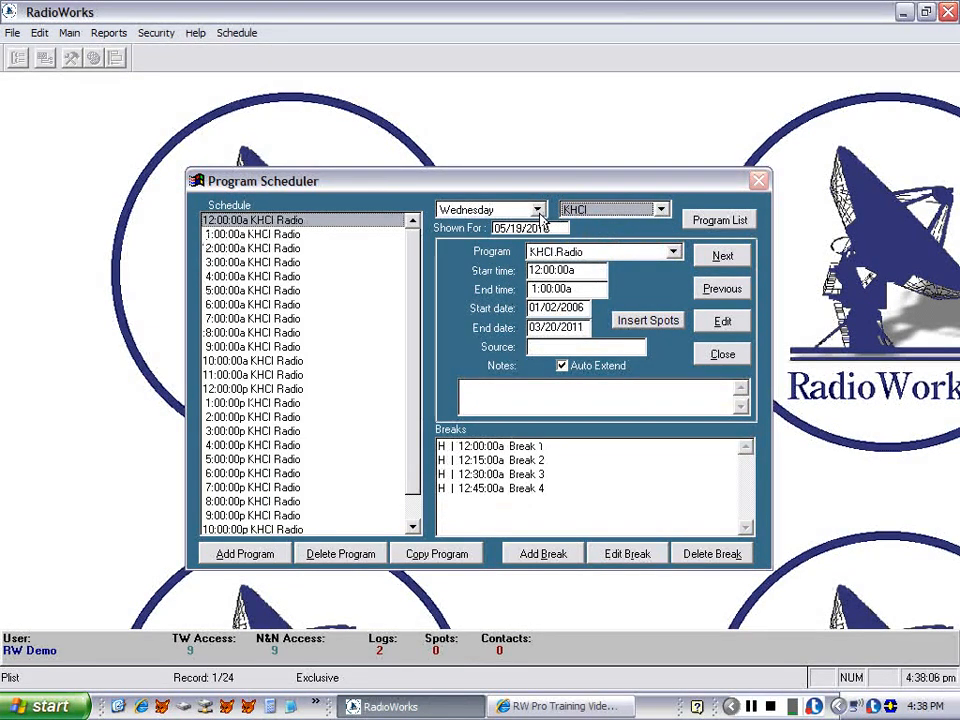
{"action": "left_click", "coordinate": [538, 211]}
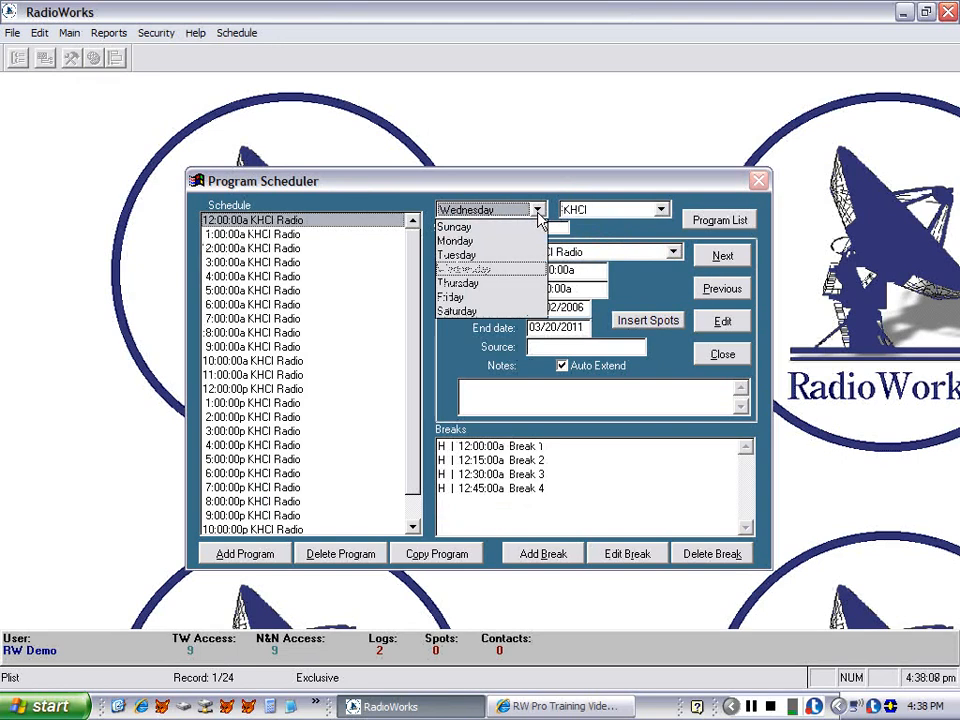
{"action": "left_click", "coordinate": [484, 312]}
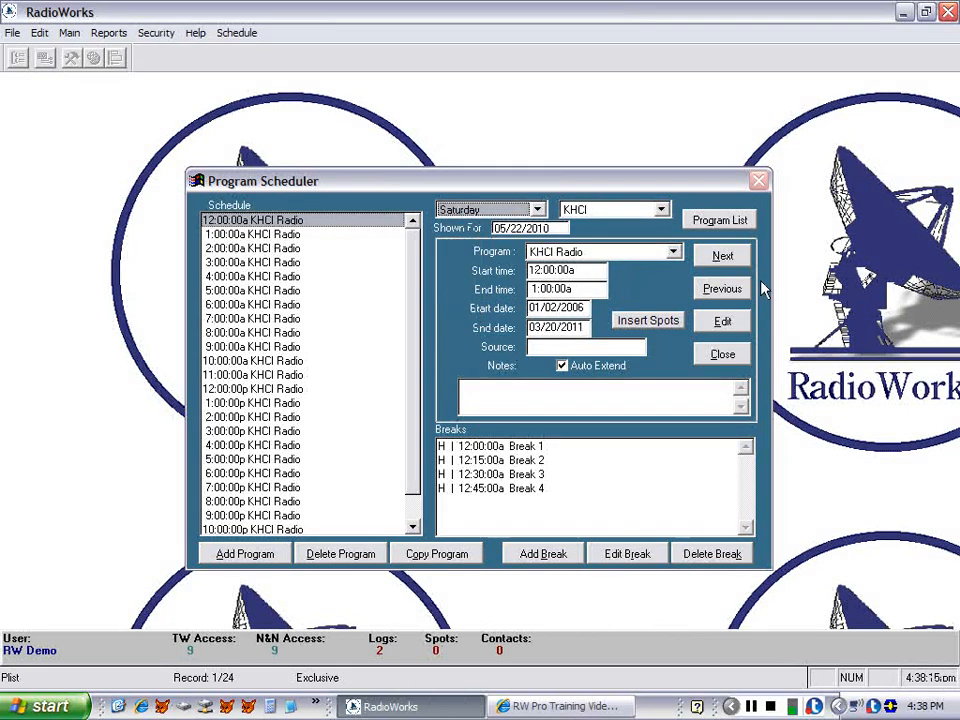
Open the program list and add a new program titled Baseball Game with source Network.
{"action": "left_click", "coordinate": [706, 222]}
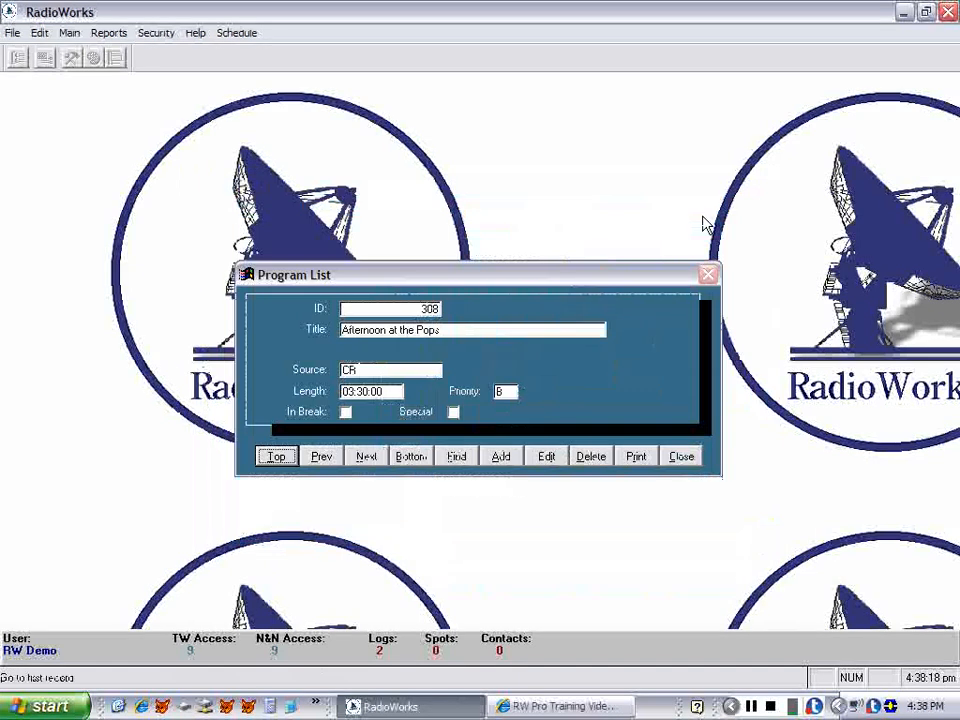
{"action": "left_click", "coordinate": [499, 461]}
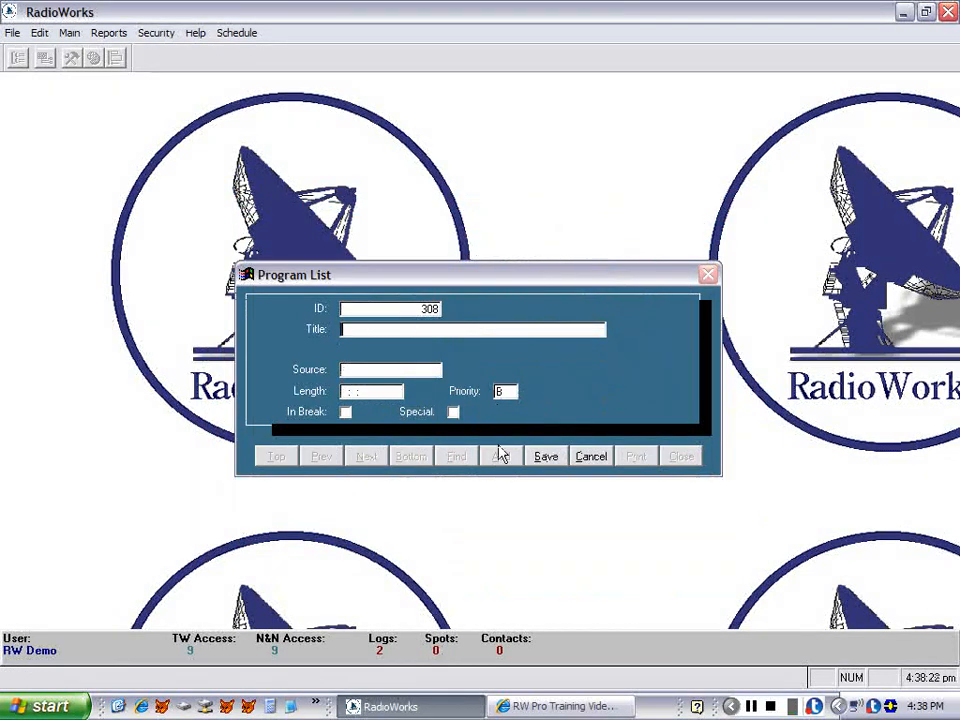
{"action": "type", "text": "Base"}
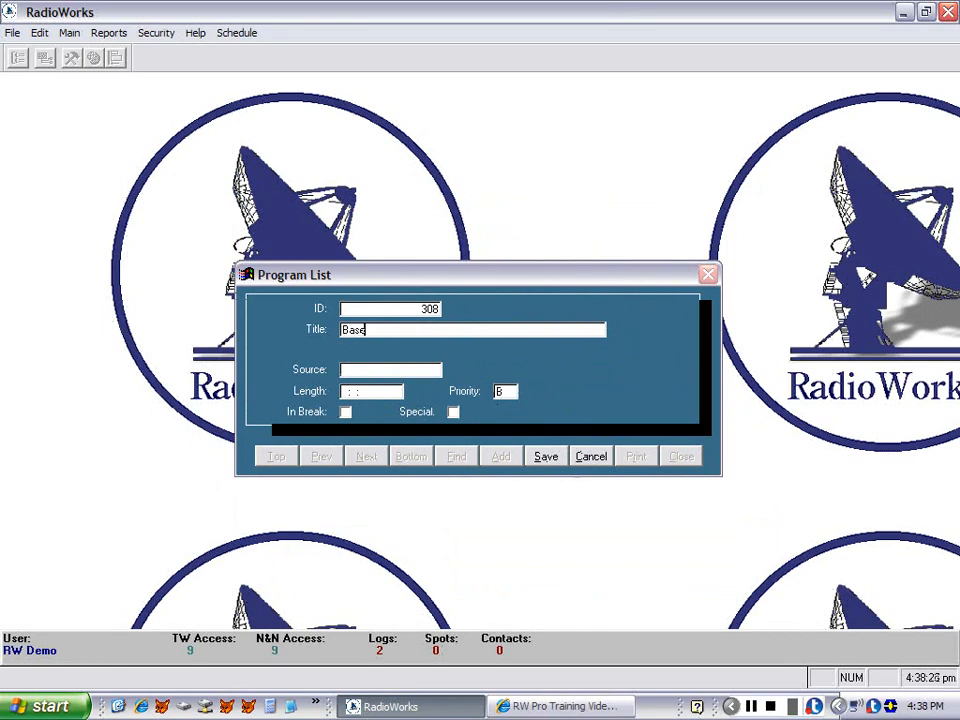
{"action": "type", "text": "ball Game"}
{"action": "key", "text": "Tab"}
{"action": "type", "text": "New"}
{"action": "type", "text": "wor"}
{"action": "type", "text": "k"}
{"action": "key", "text": "Tab"}
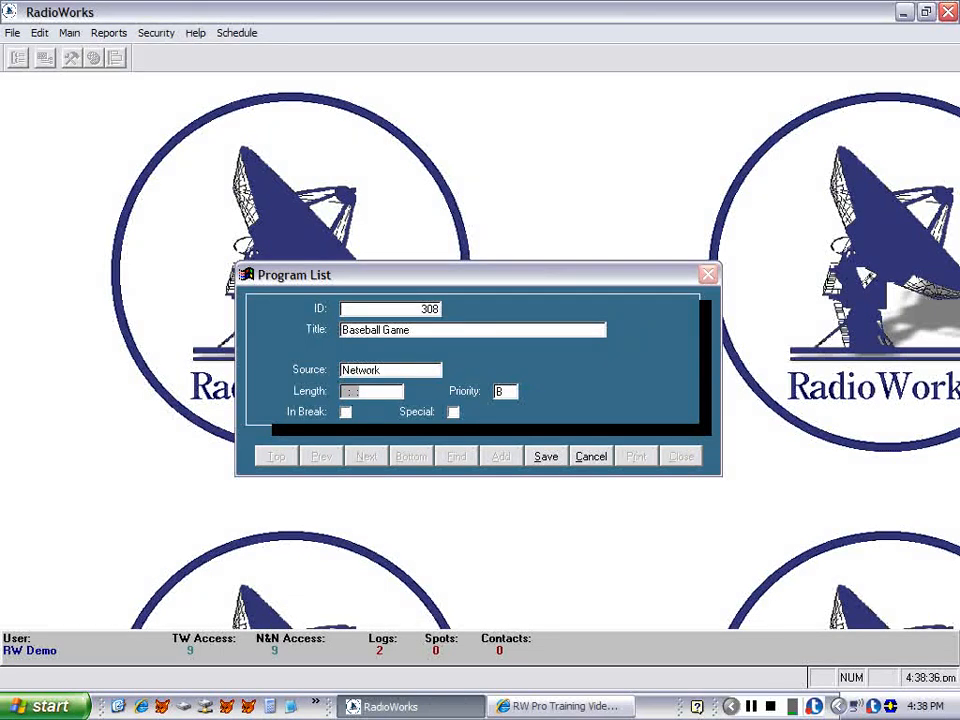
Give the new program a 03:00:00 length, priority A and the Special flag, save it and close the list.
{"action": "type", "text": "03:00:00"}
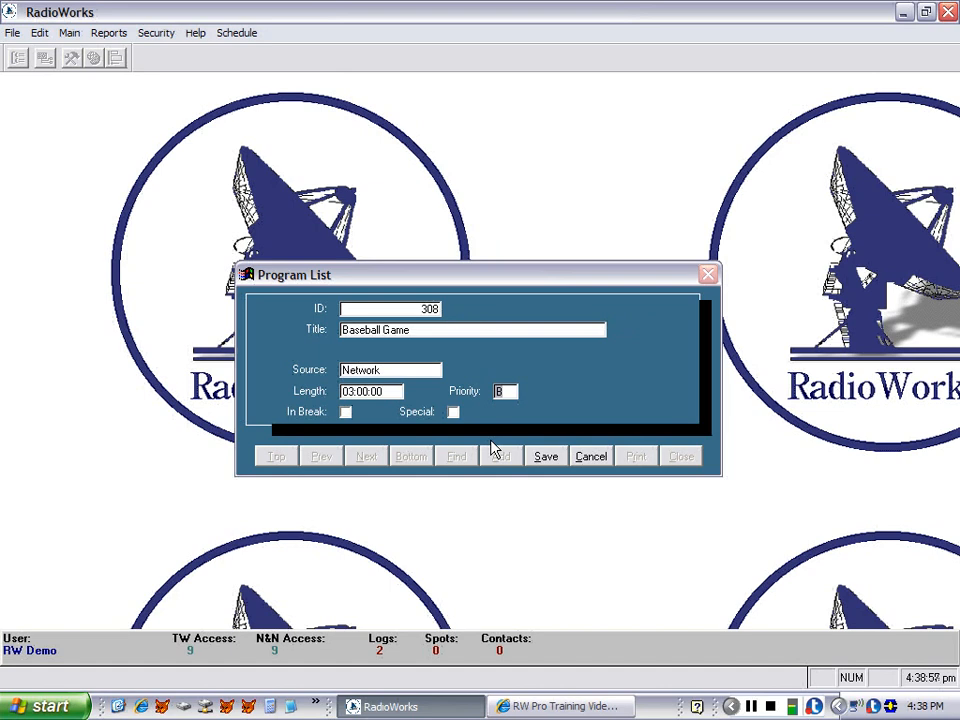
{"action": "type", "text": "A"}
{"action": "key", "text": "Tab"}
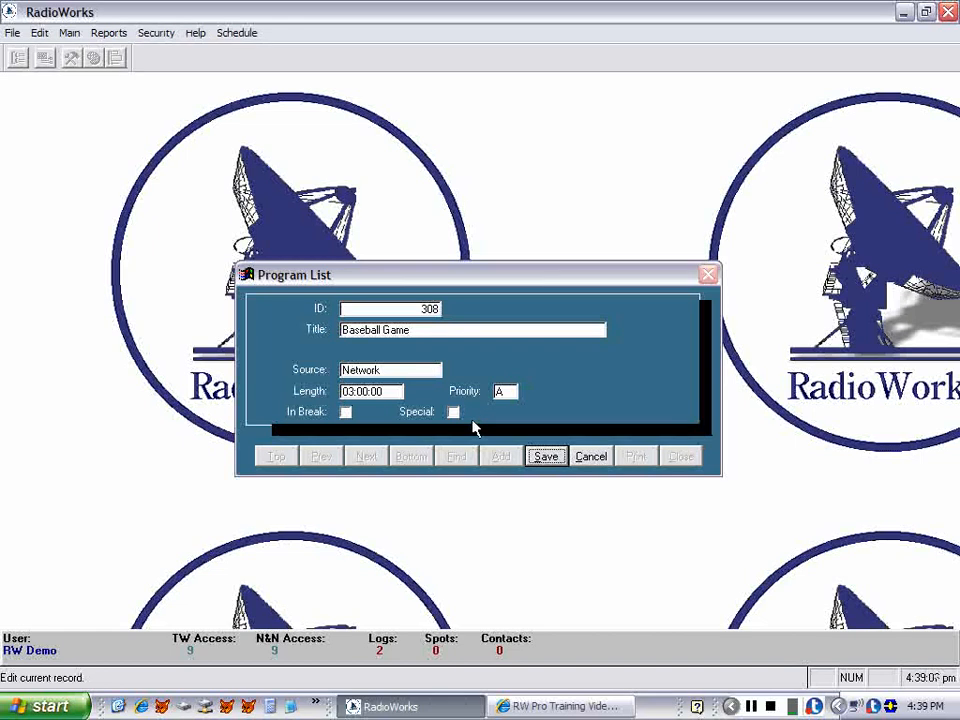
{"action": "left_click", "coordinate": [453, 413]}
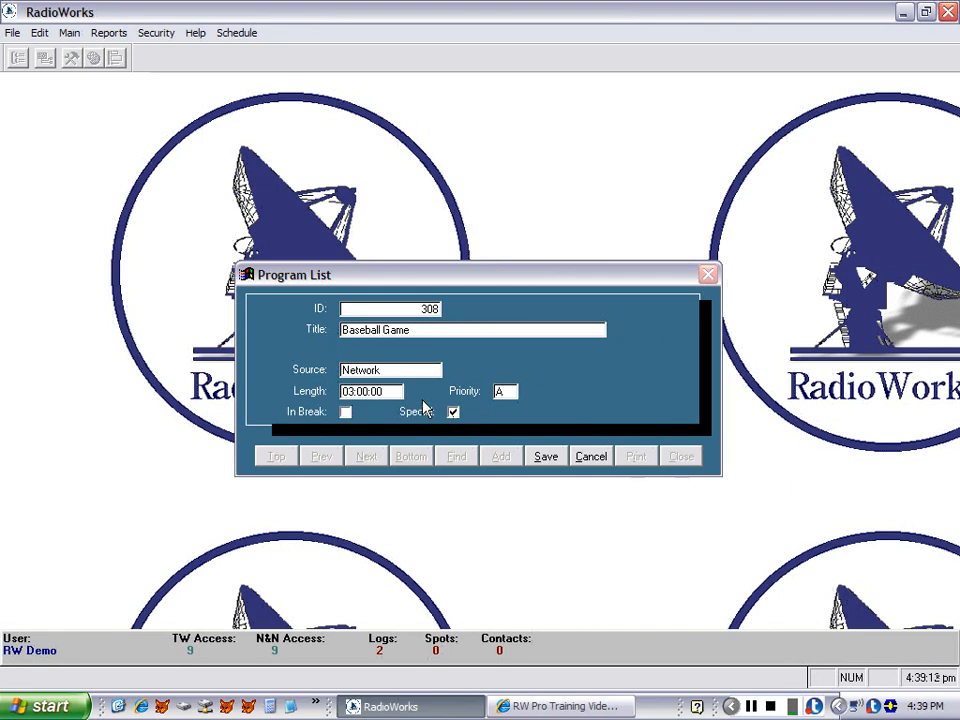
{"action": "left_click", "coordinate": [534, 460]}
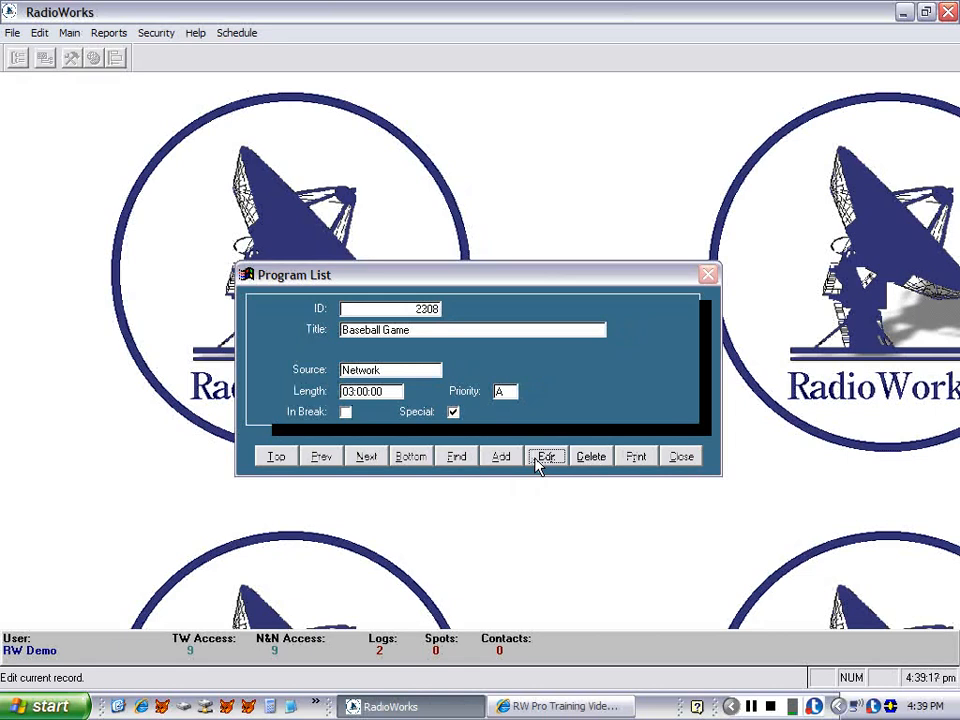
{"action": "left_click", "coordinate": [674, 461]}
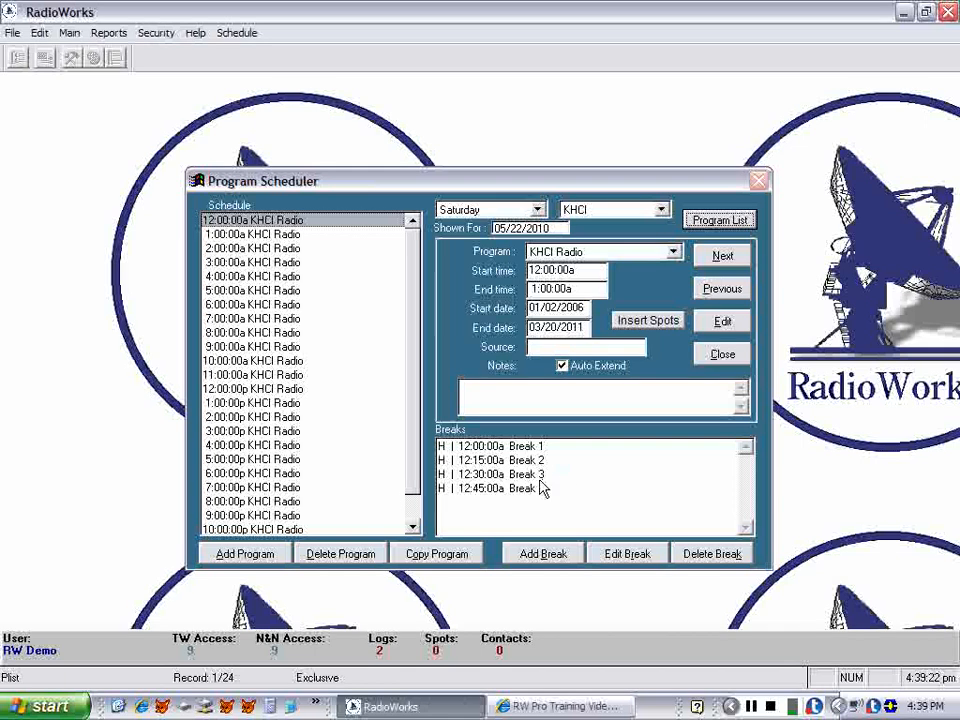
Add the Baseball Game program to the Saturday schedule starting at 13:00 and save it.
{"action": "left_click", "coordinate": [246, 554]}
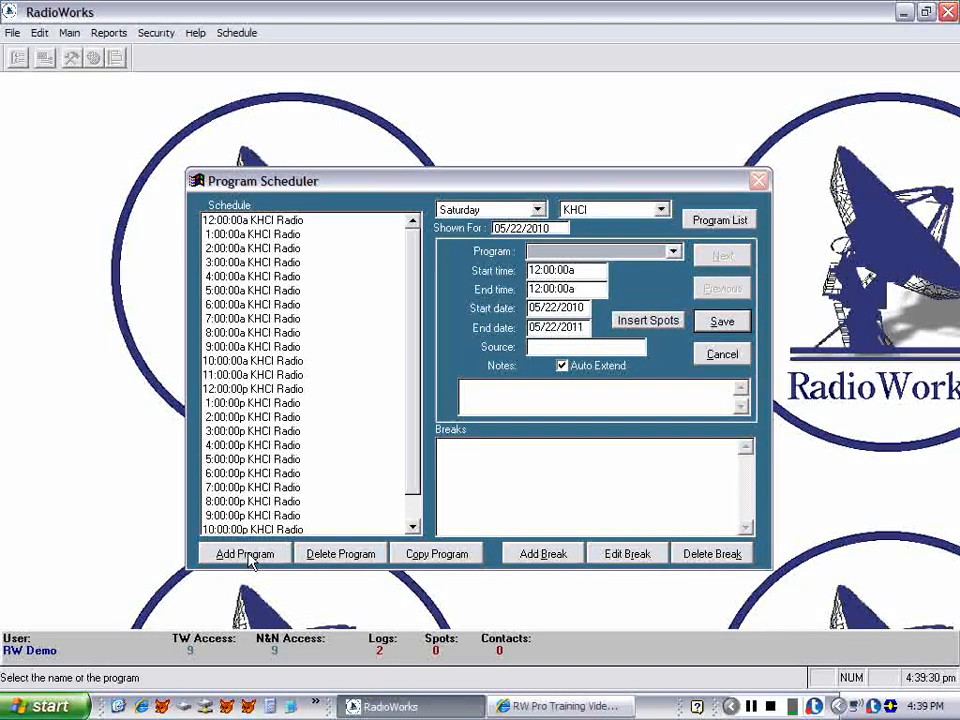
{"action": "key", "text": "b"}
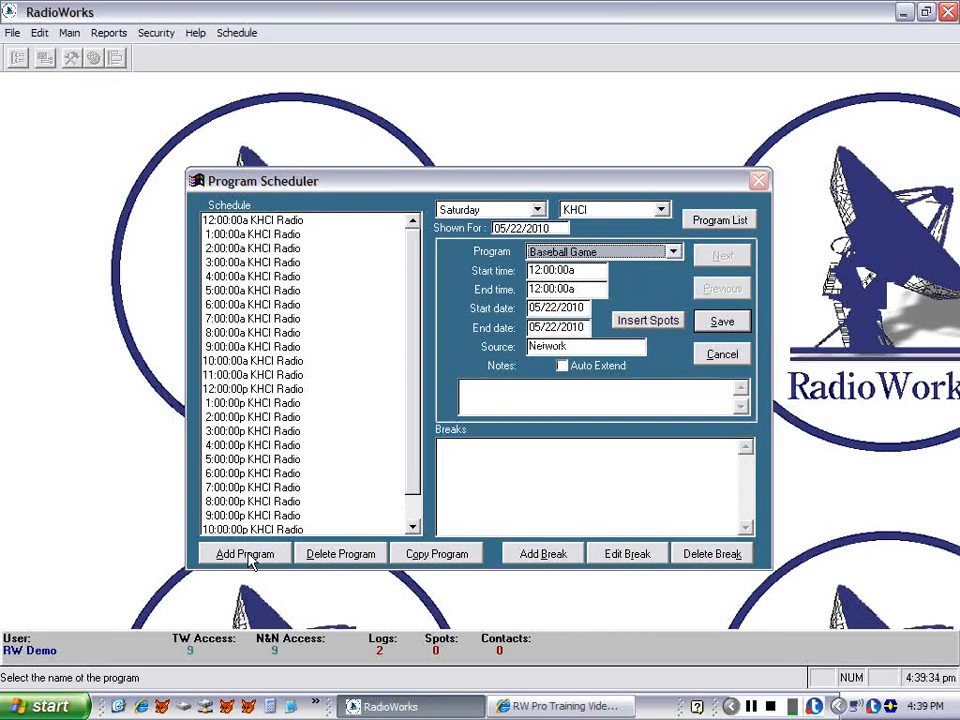
{"action": "key", "text": "Tab"}
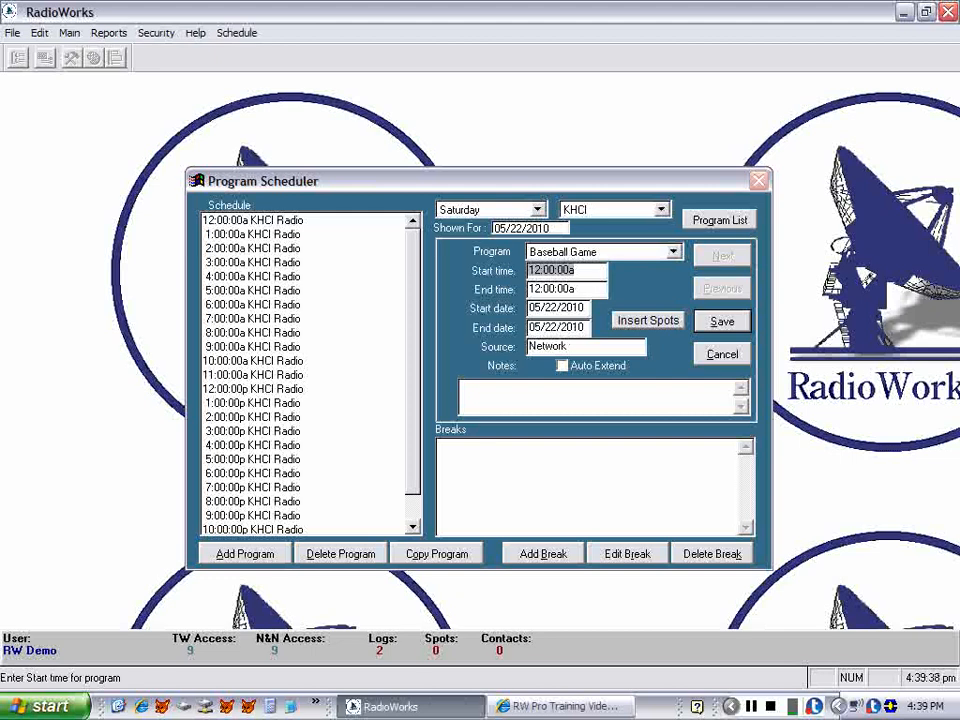
{"action": "type", "text": "13:0"}
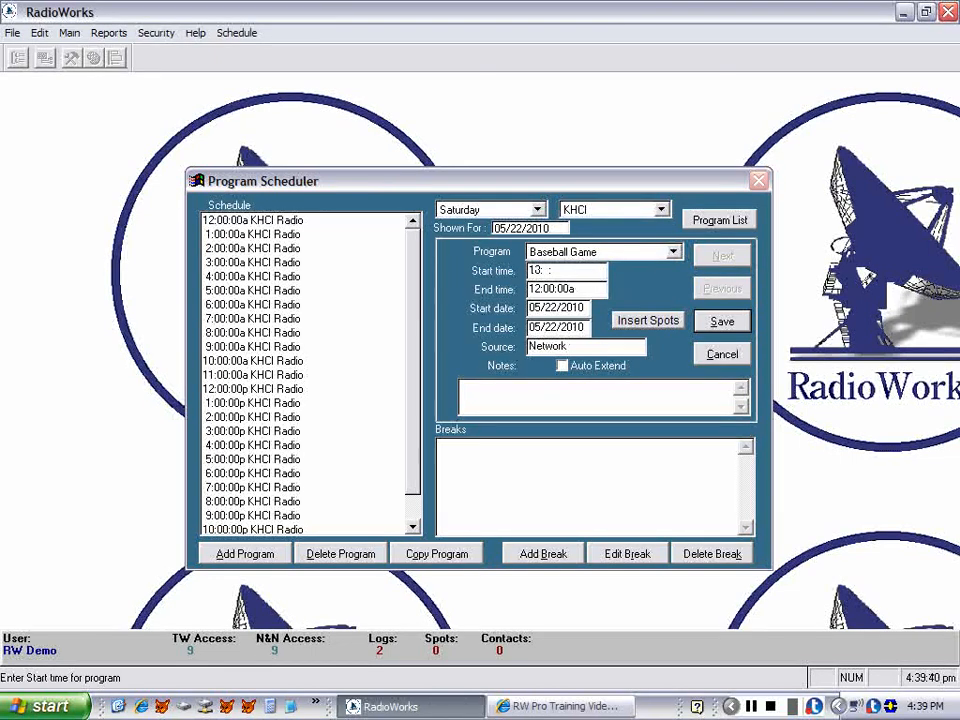
{"action": "type", "text": "0:"}
{"action": "key", "text": "Tab"}
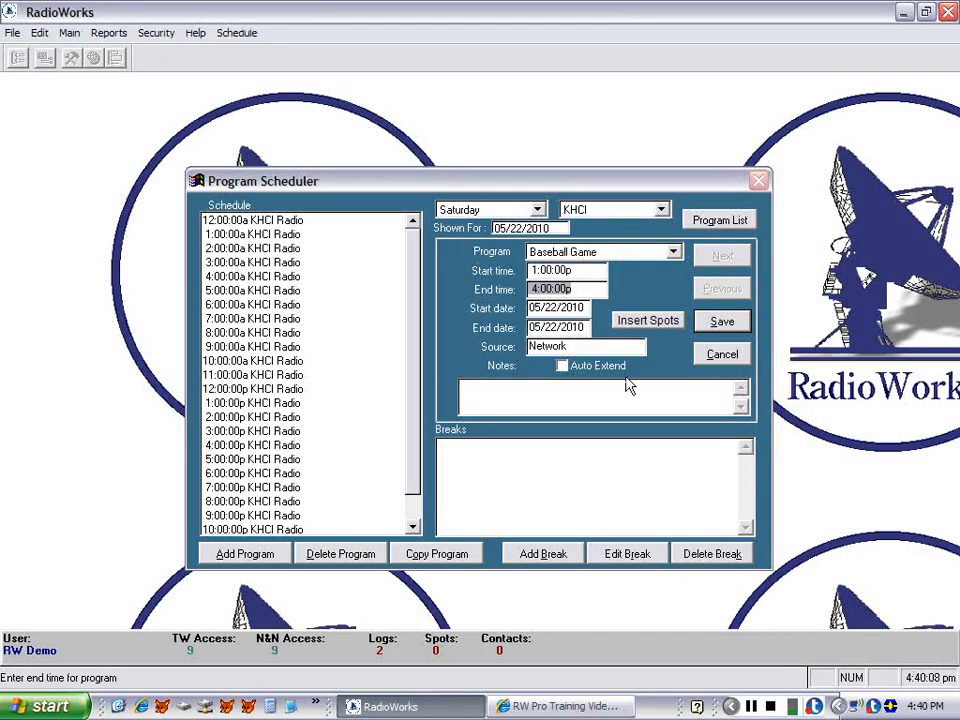
{"action": "left_click", "coordinate": [715, 330]}
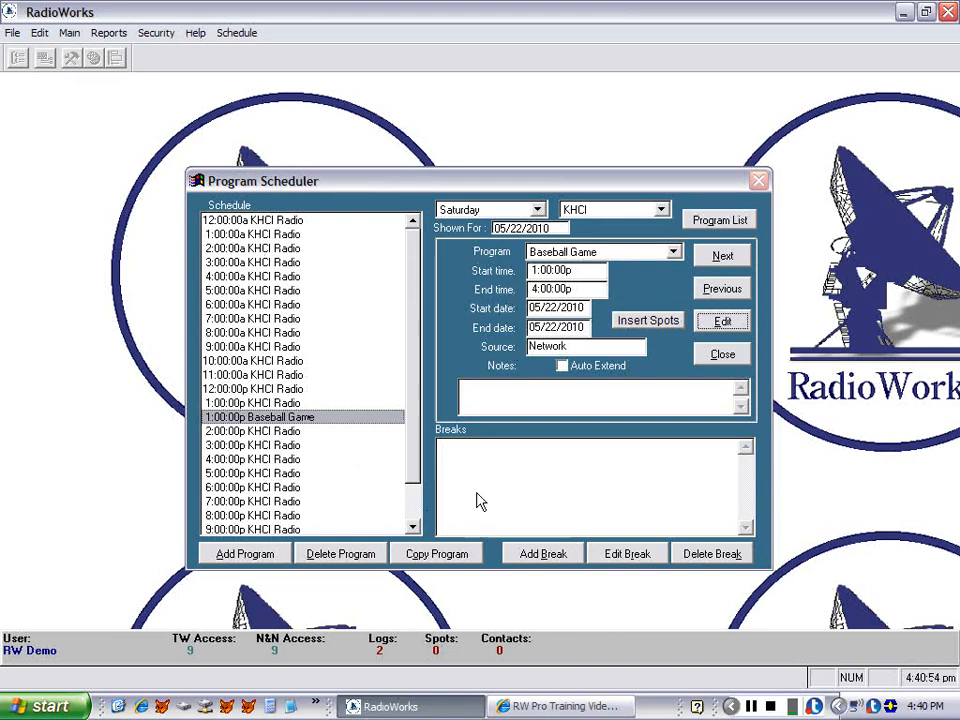
Add a break named BB1 to the Baseball Game starting at 13:15 with no template.
{"action": "left_click", "coordinate": [540, 556]}
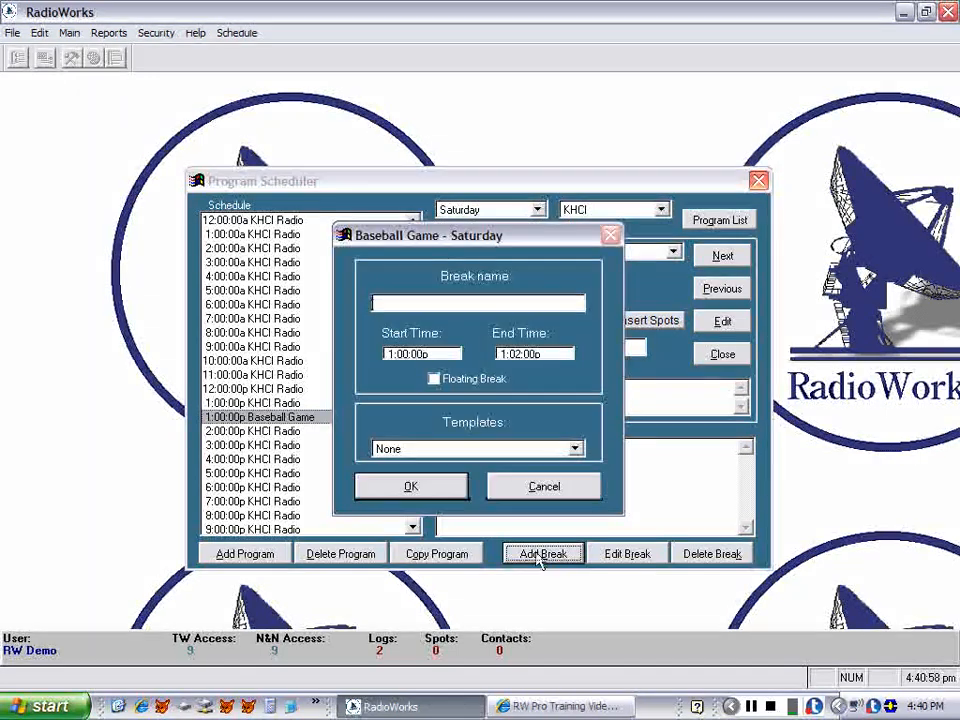
{"action": "type", "text": "BB1"}
{"action": "key", "text": "Tab"}
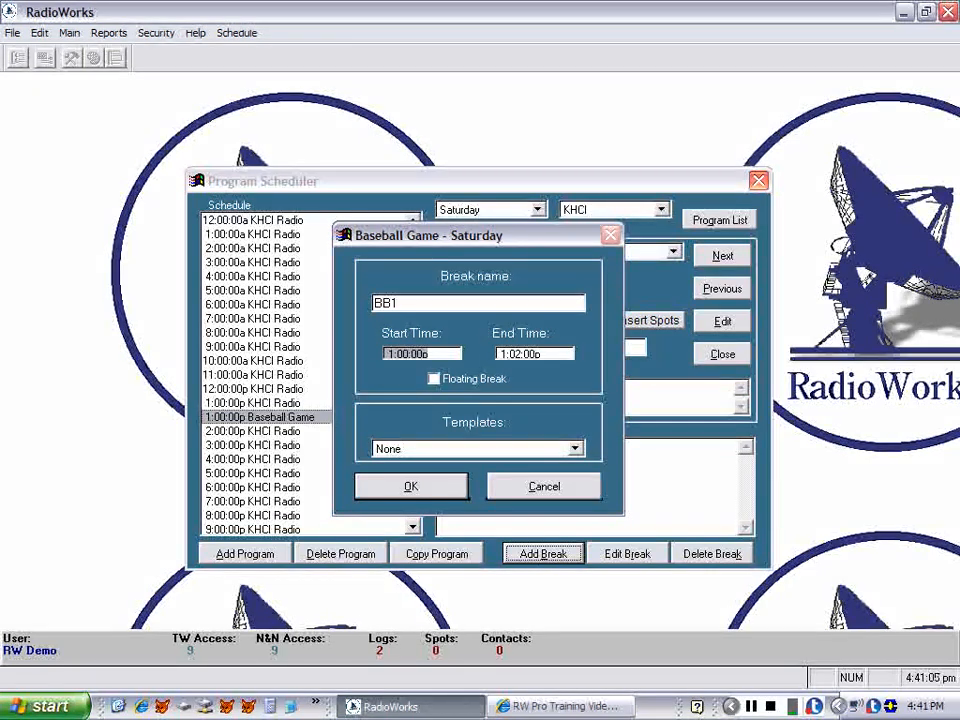
{"action": "type", "text": "13:15"}
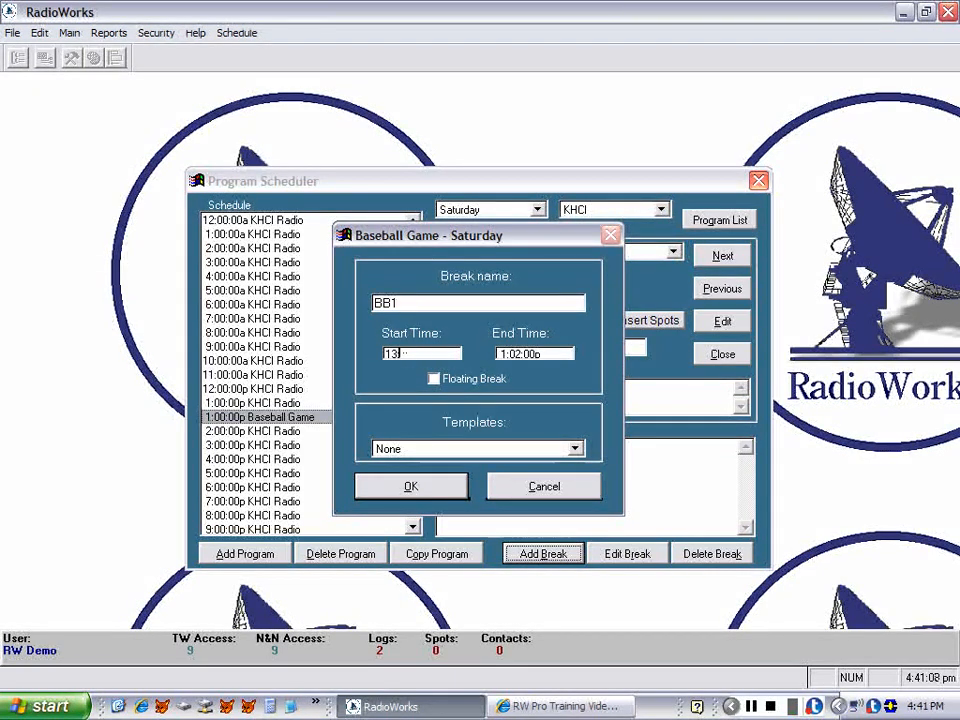
{"action": "key", "text": "Tab"}
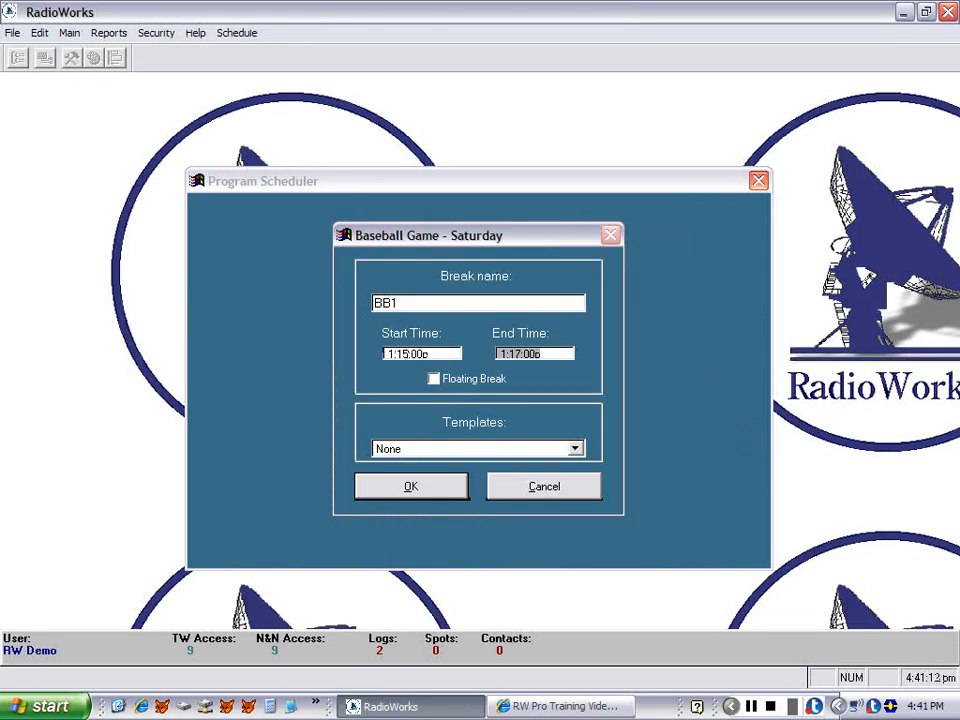
{"action": "left_click", "coordinate": [574, 450]}
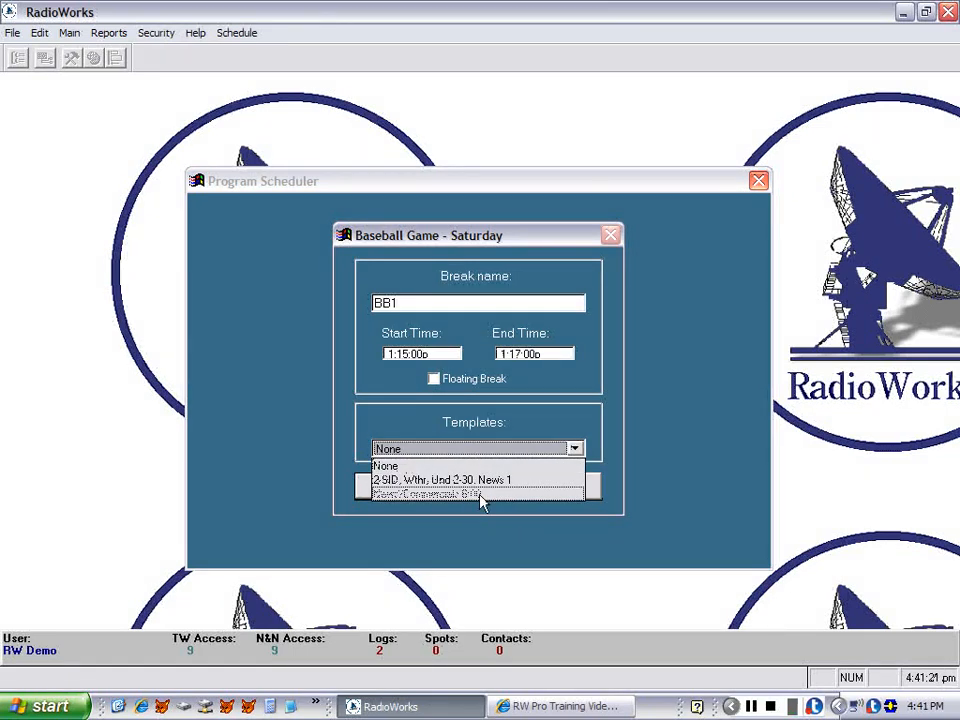
{"action": "left_click", "coordinate": [503, 448]}
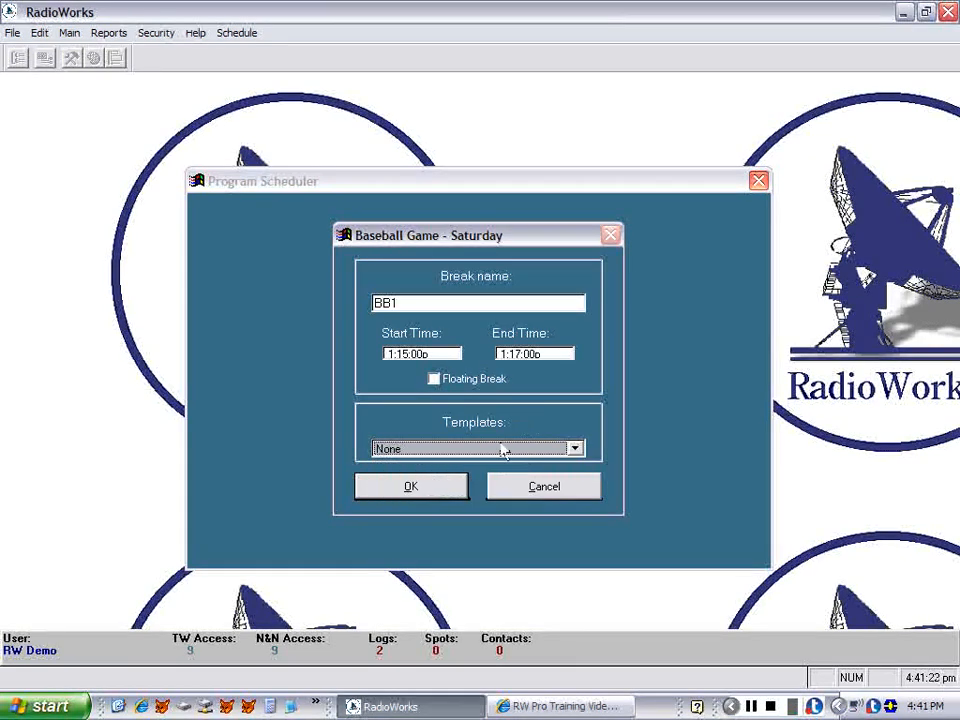
{"action": "left_click", "coordinate": [437, 490]}
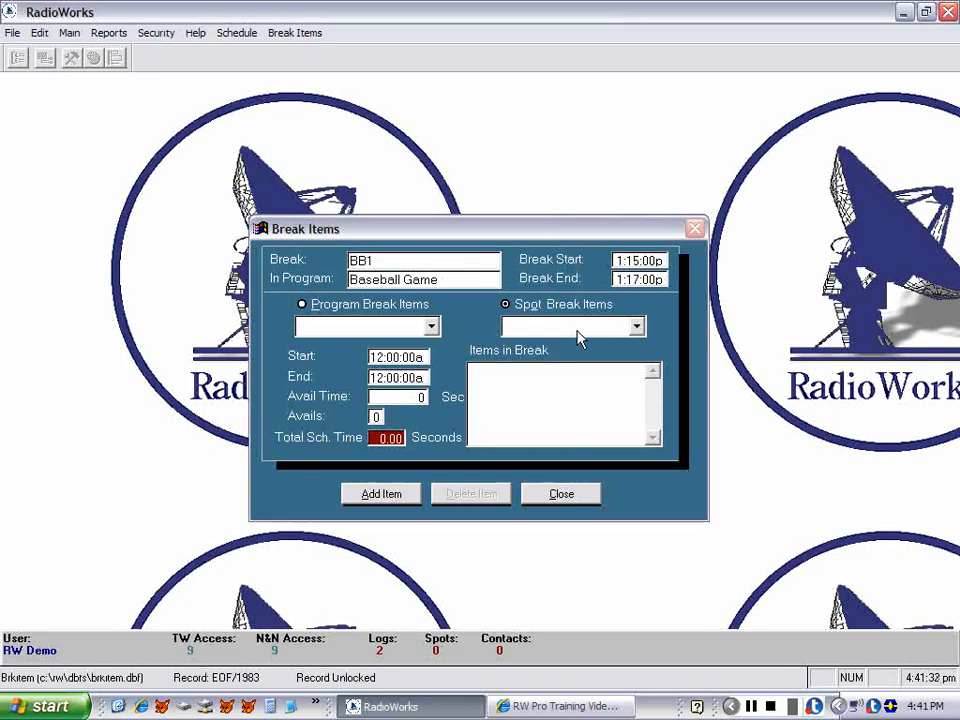
Add a Commercial spot break item to BB1 ending at 1:17 with 4 avails and save it.
{"action": "left_click", "coordinate": [382, 494]}
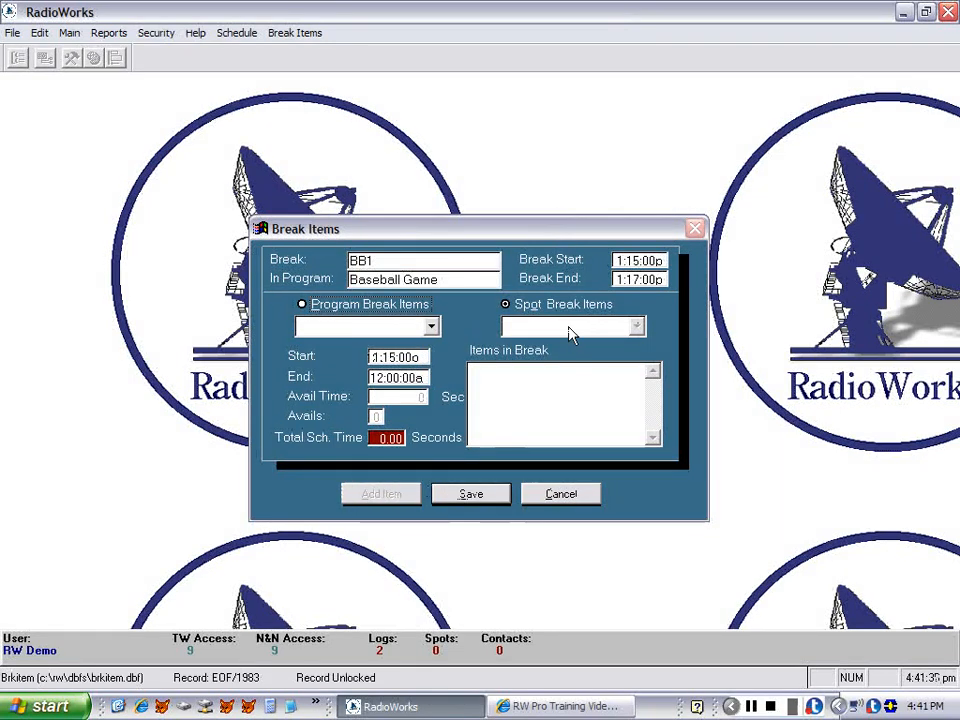
{"action": "left_click", "coordinate": [505, 316]}
{"action": "left_click", "coordinate": [569, 328]}
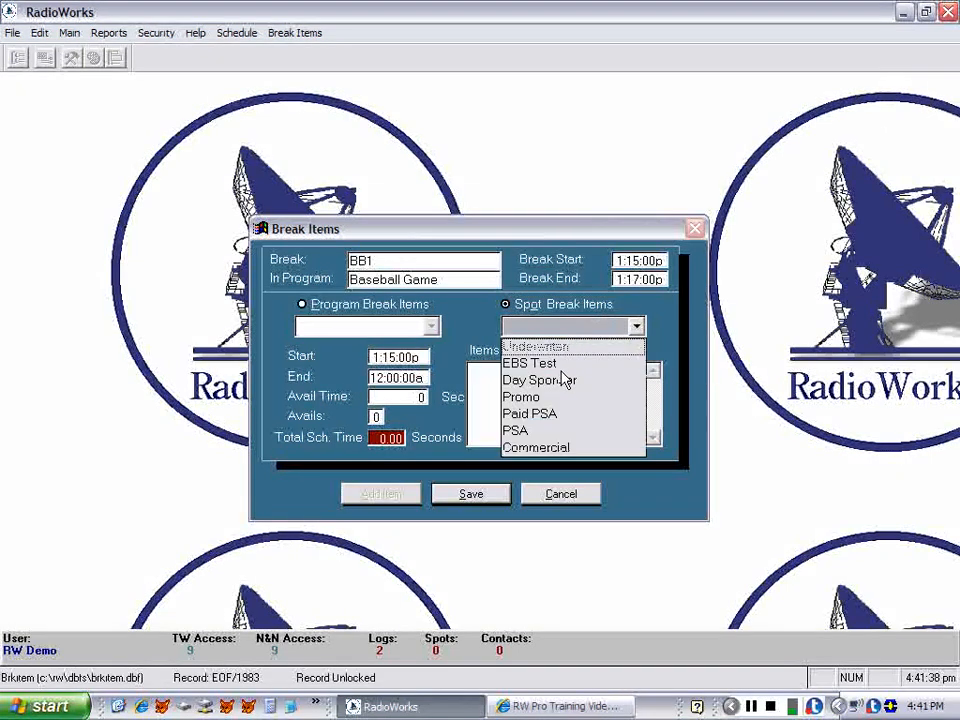
{"action": "left_click", "coordinate": [564, 447]}
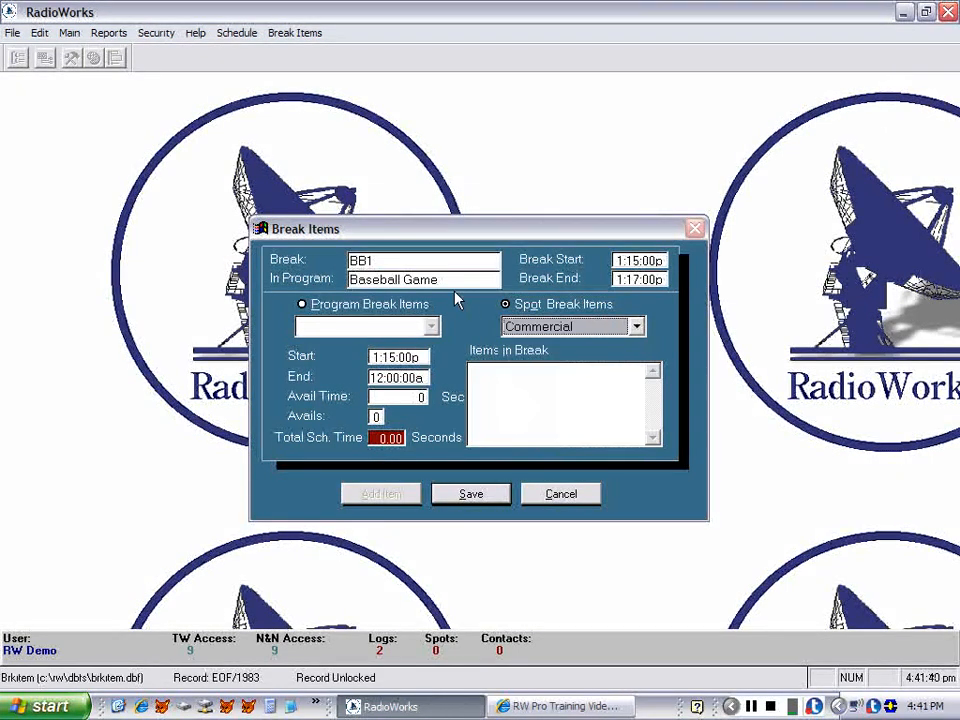
{"action": "key", "text": "Tab"}
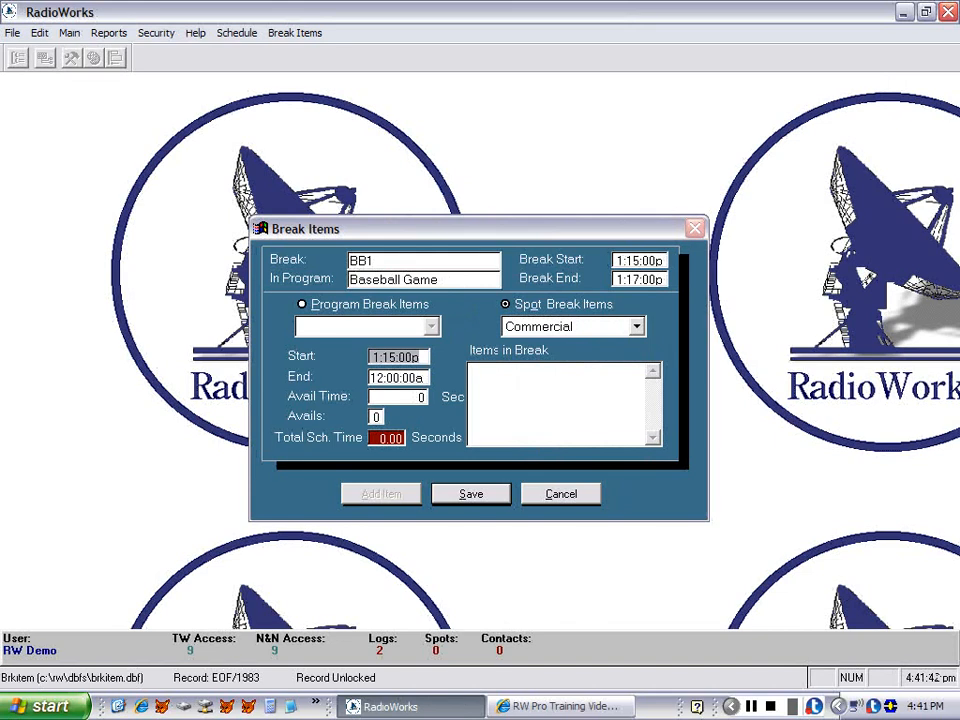
{"action": "key", "text": "Tab"}
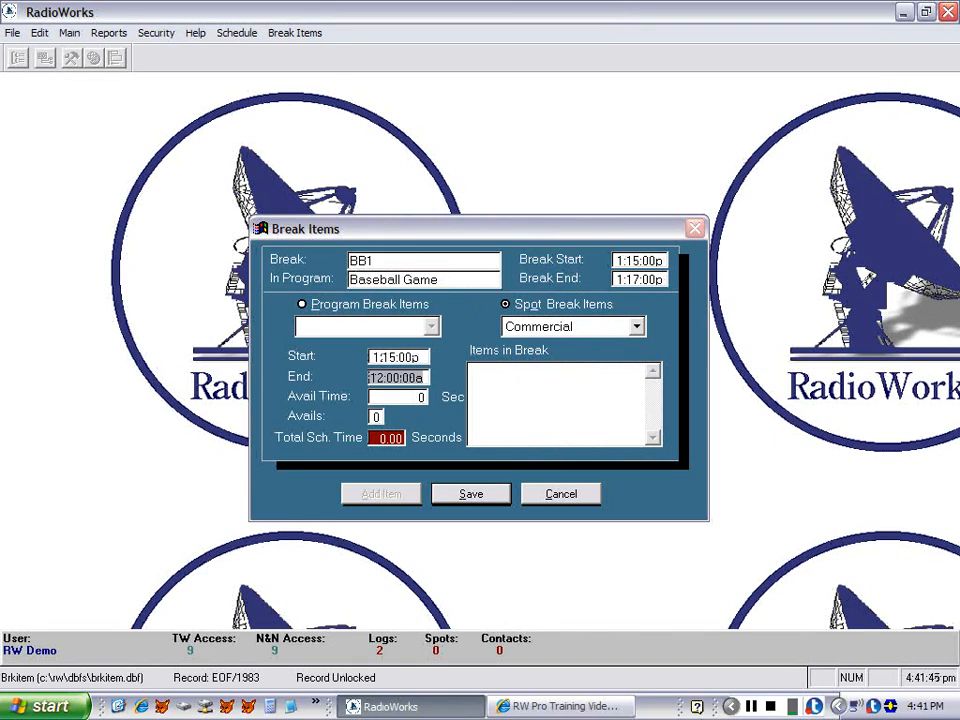
{"action": "type", "text": "1:17"}
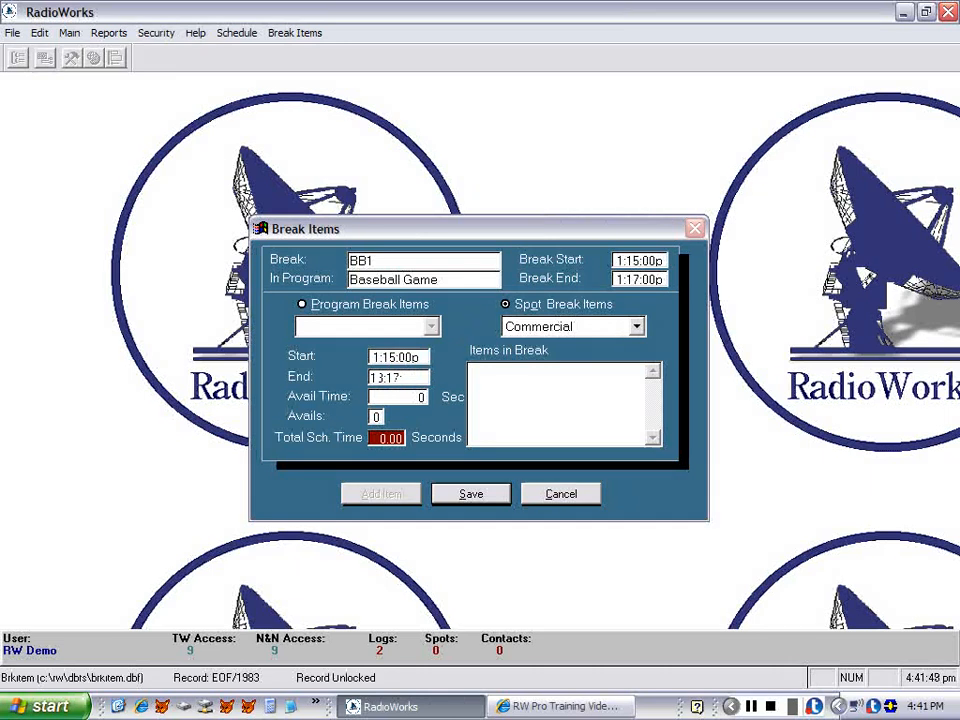
{"action": "key", "text": "Tab"}
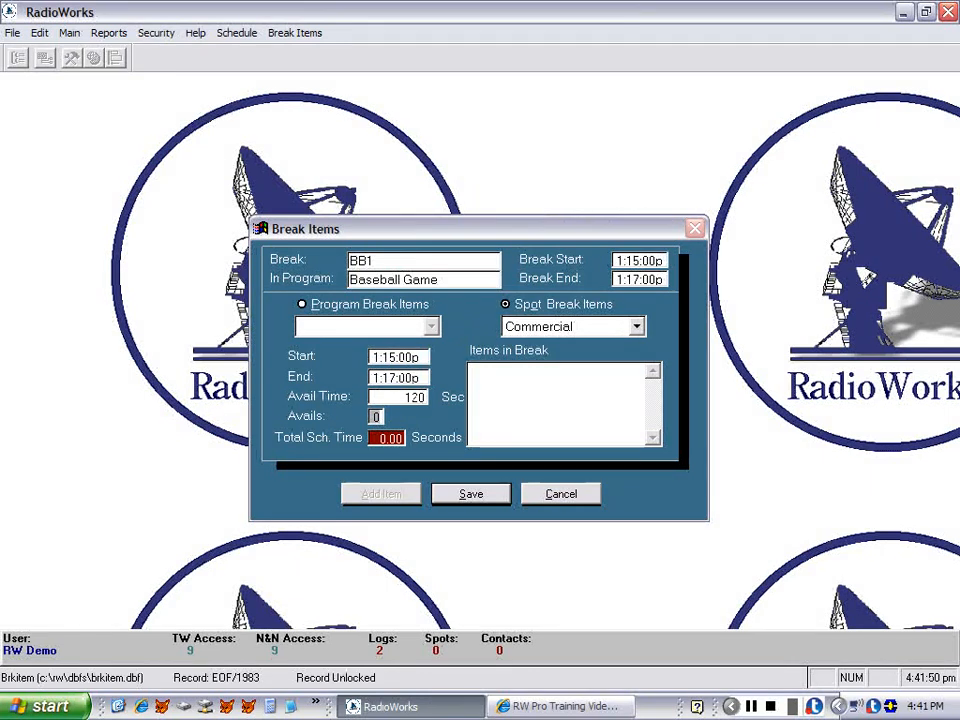
{"action": "type", "text": "4"}
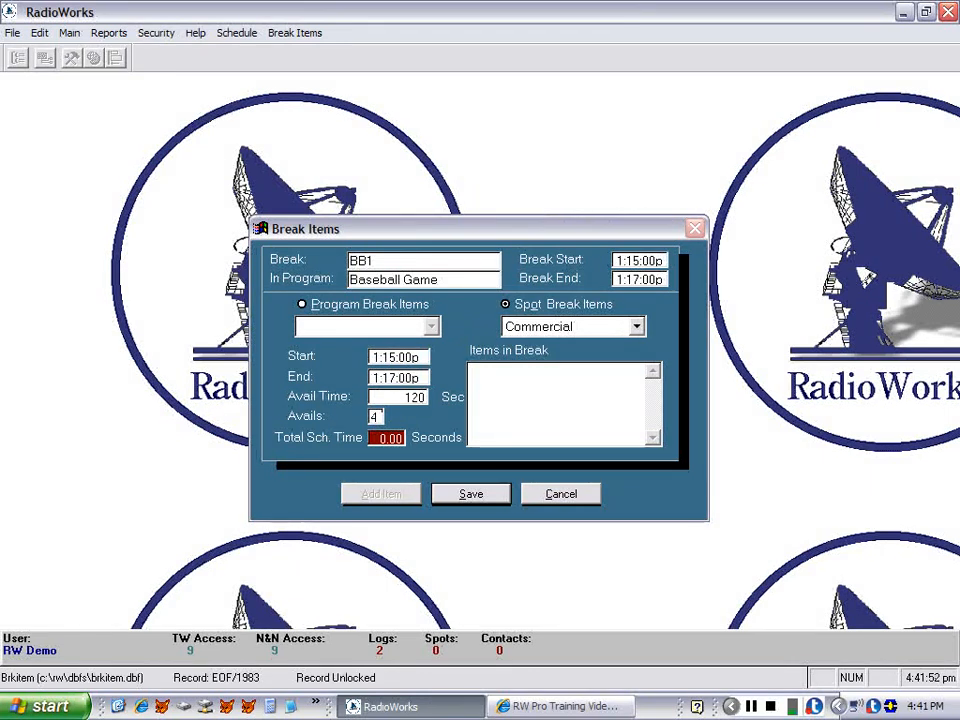
{"action": "key", "text": "Tab"}
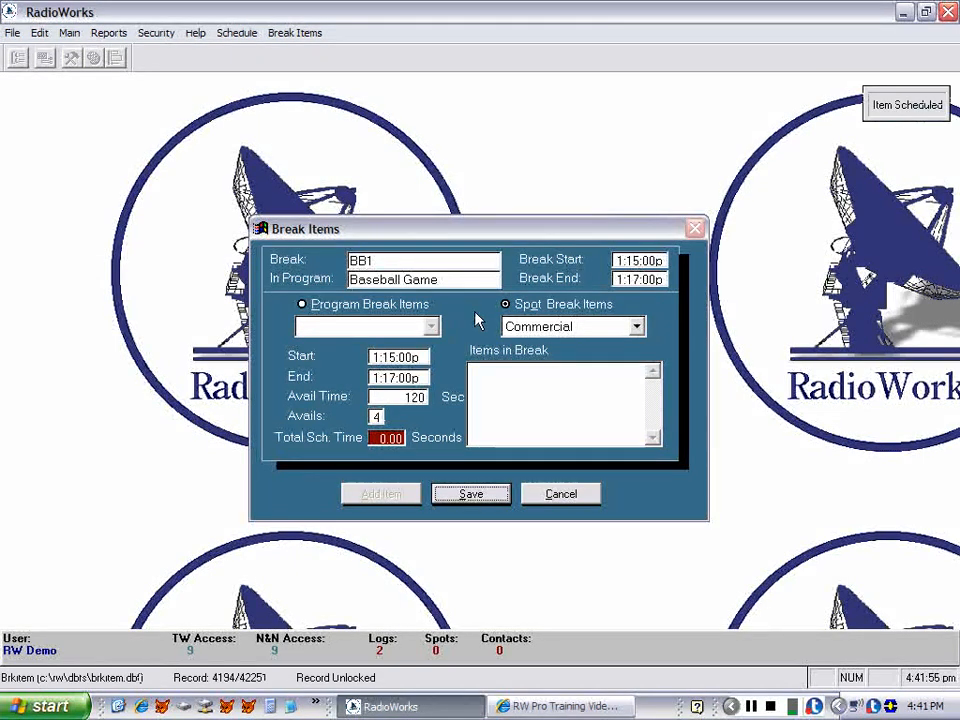
{"action": "left_click", "coordinate": [487, 496]}
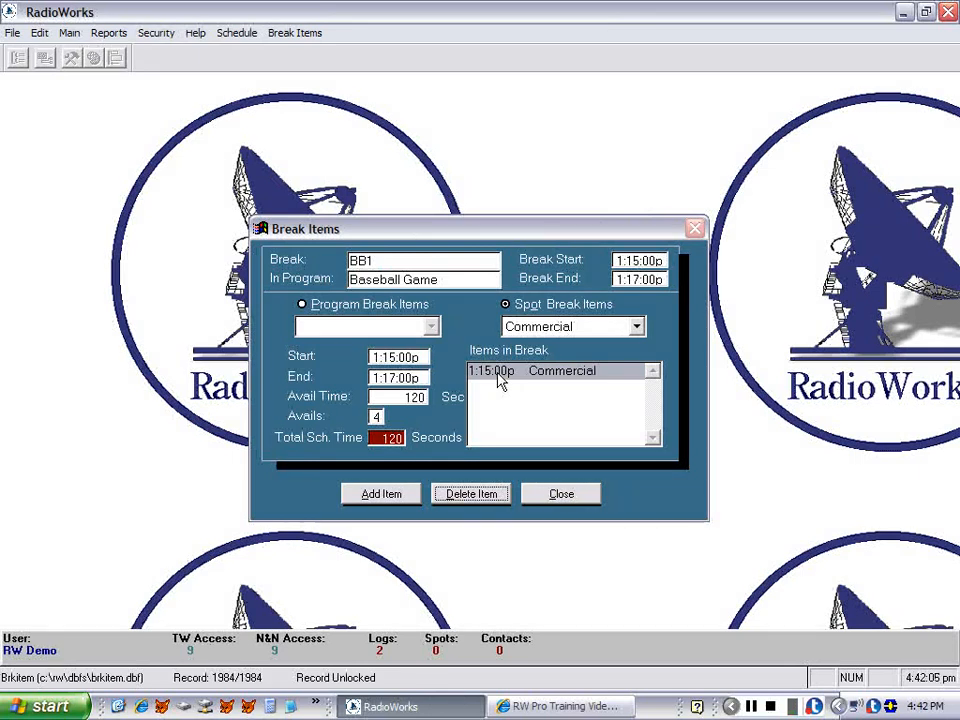
Save BB1's break items as a new break item template named 2min Comm 4 and close the break items.
{"action": "left_click", "coordinate": [298, 36]}
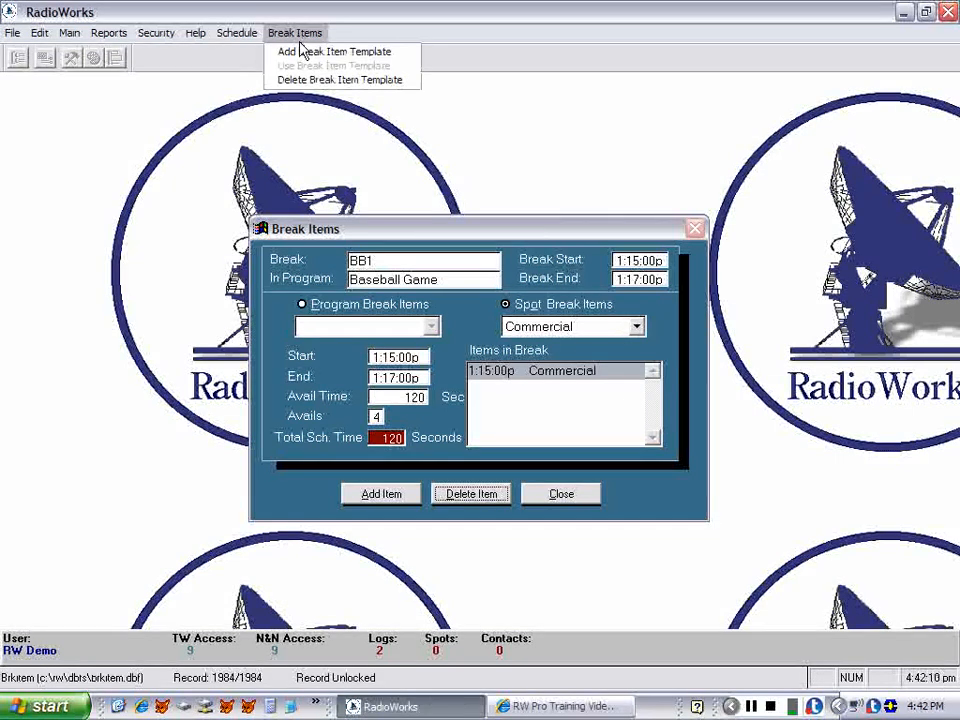
{"action": "left_click", "coordinate": [301, 52]}
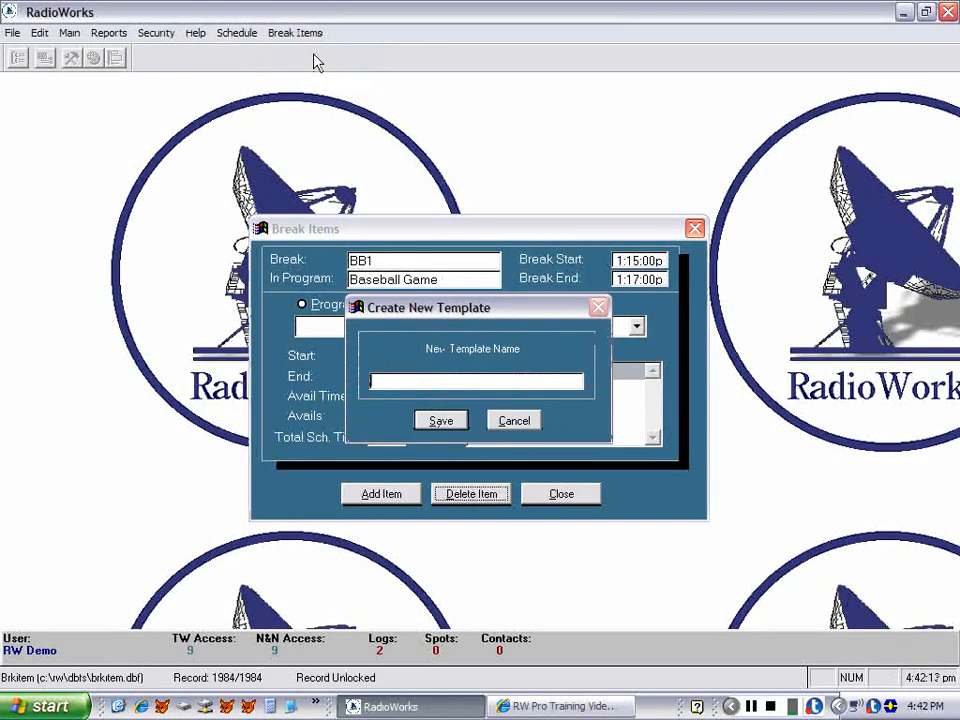
{"action": "type", "text": "4"}
{"action": "type", "text": "min"}
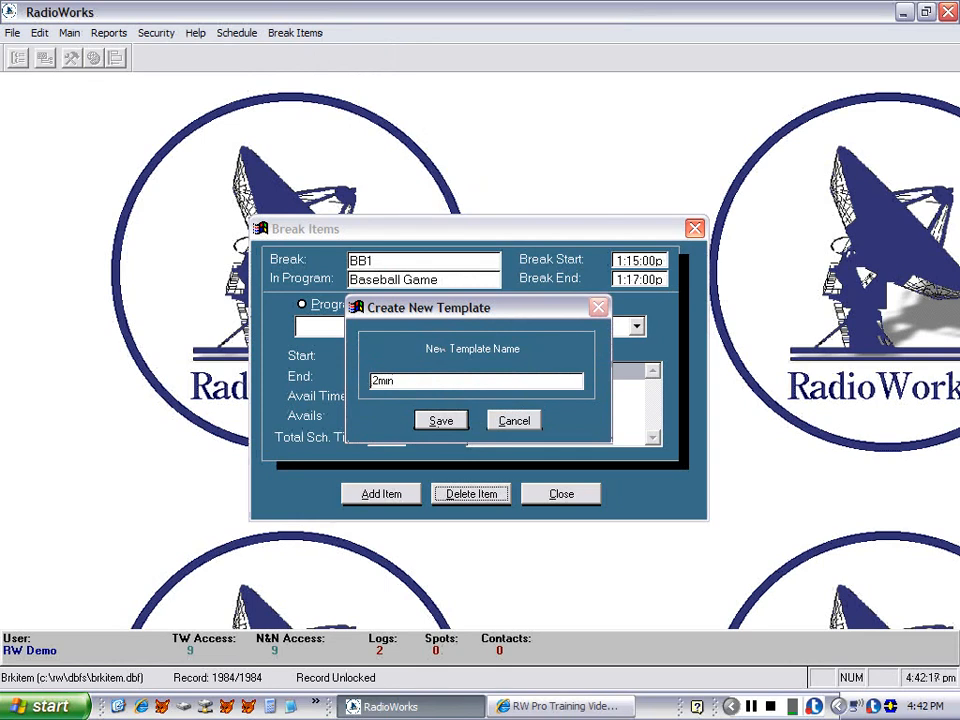
{"action": "type", "text": " Comm"}
{"action": "left_click", "coordinate": [441, 422]}
{"action": "left_click", "coordinate": [555, 494]}
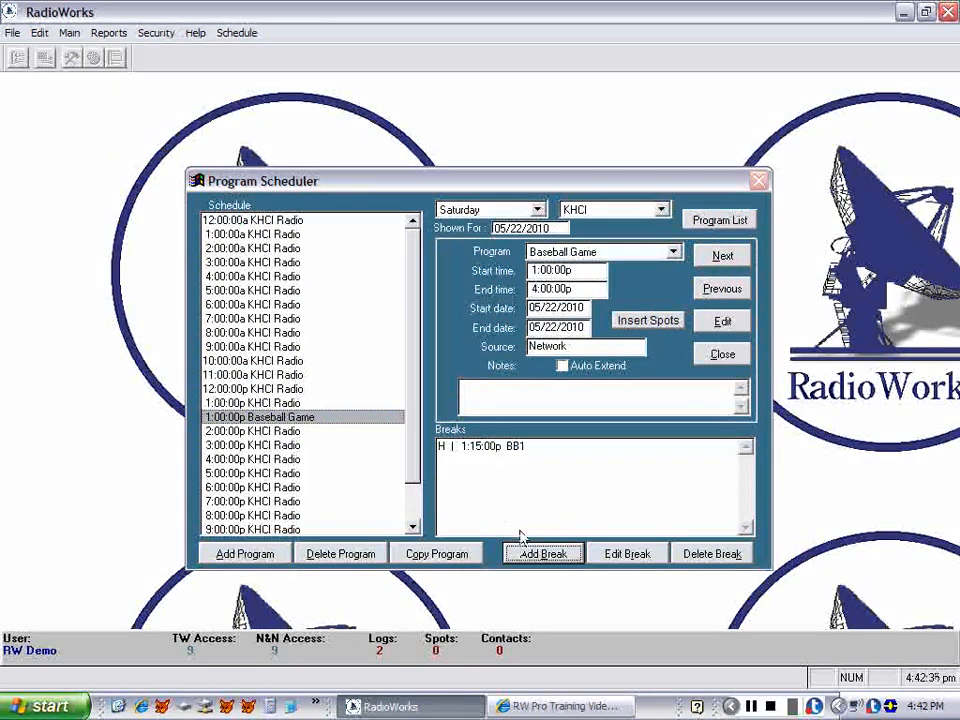
Add a break named BB 2 starting at 13:30 using the 2min Comm 4 template, then close its break items.
{"action": "left_click", "coordinate": [531, 560]}
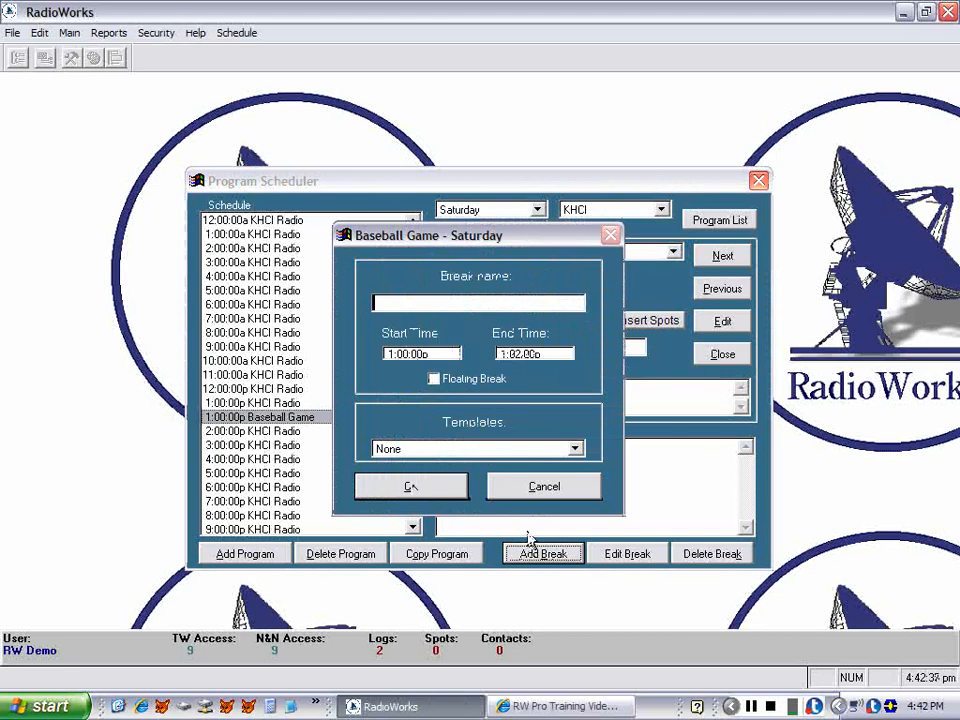
{"action": "type", "text": "BB 2"}
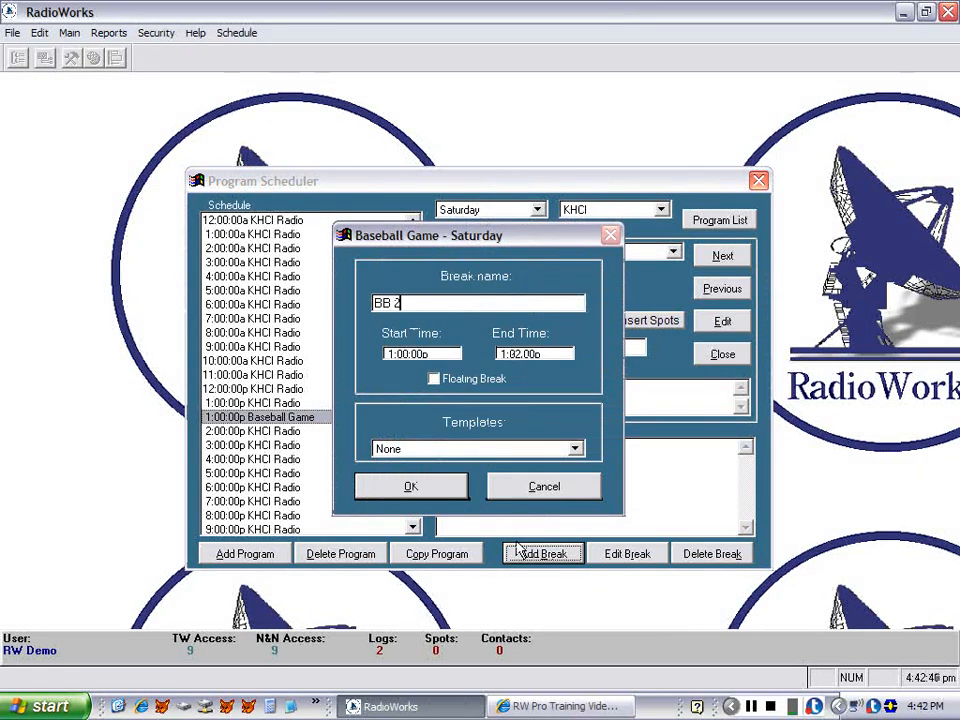
{"action": "key", "text": "Tab"}
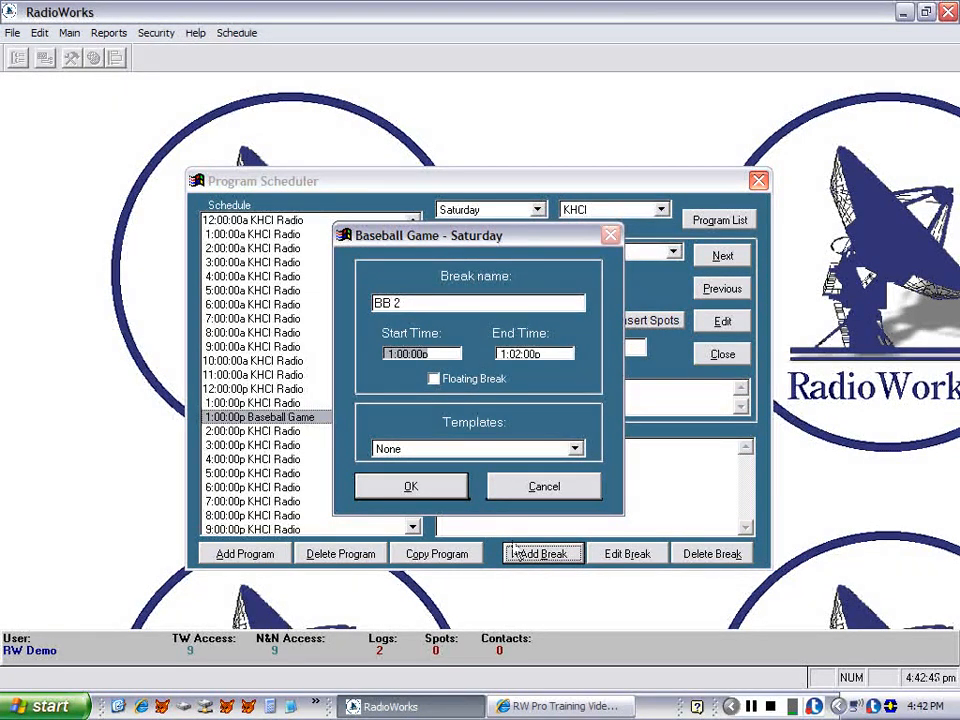
{"action": "type", "text": "1:"}
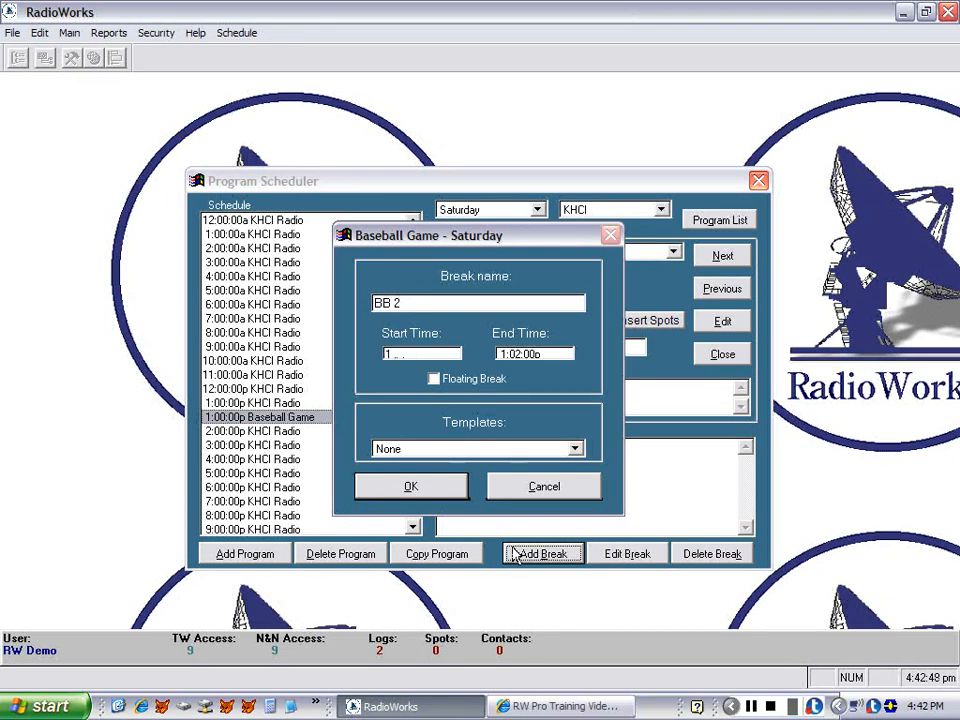
{"action": "type", "text": "30:30"}
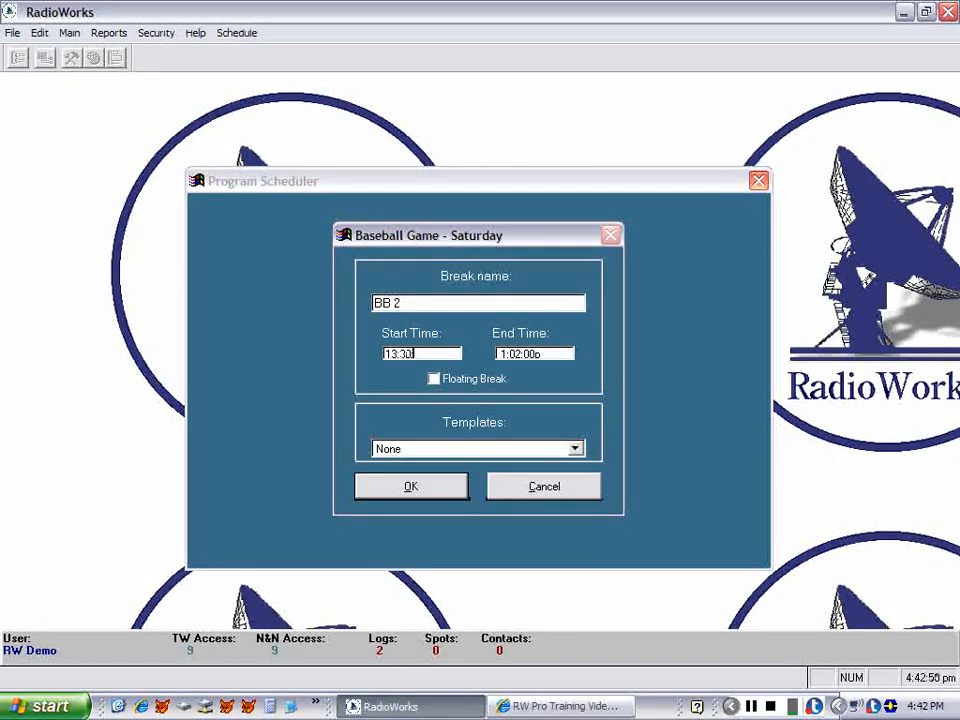
{"action": "key", "text": "Tab"}
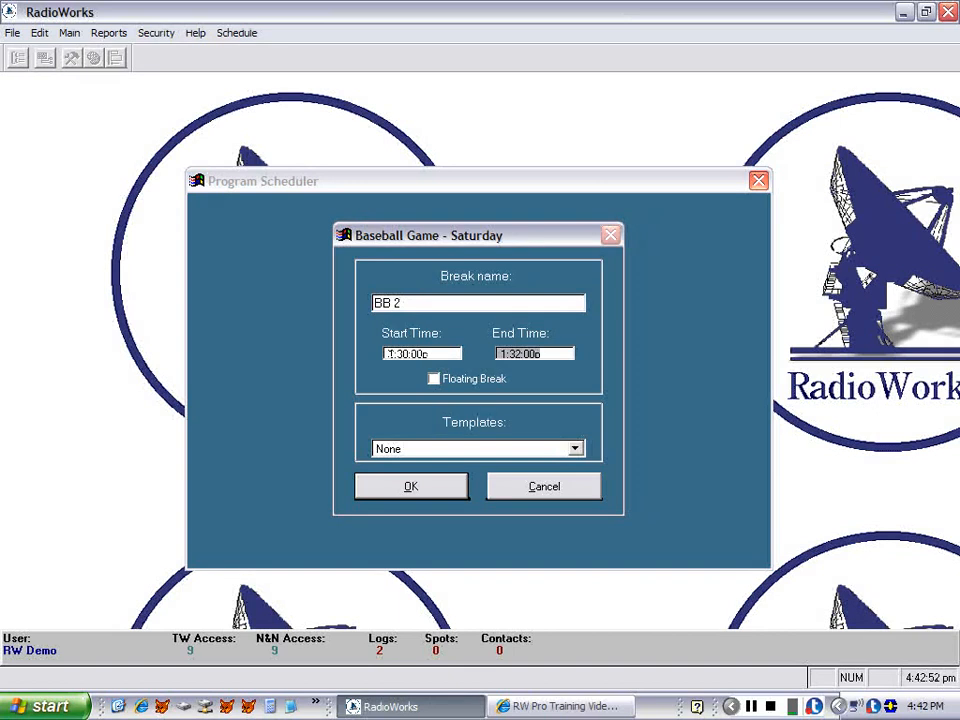
{"action": "left_click", "coordinate": [459, 452]}
{"action": "left_click", "coordinate": [420, 508]}
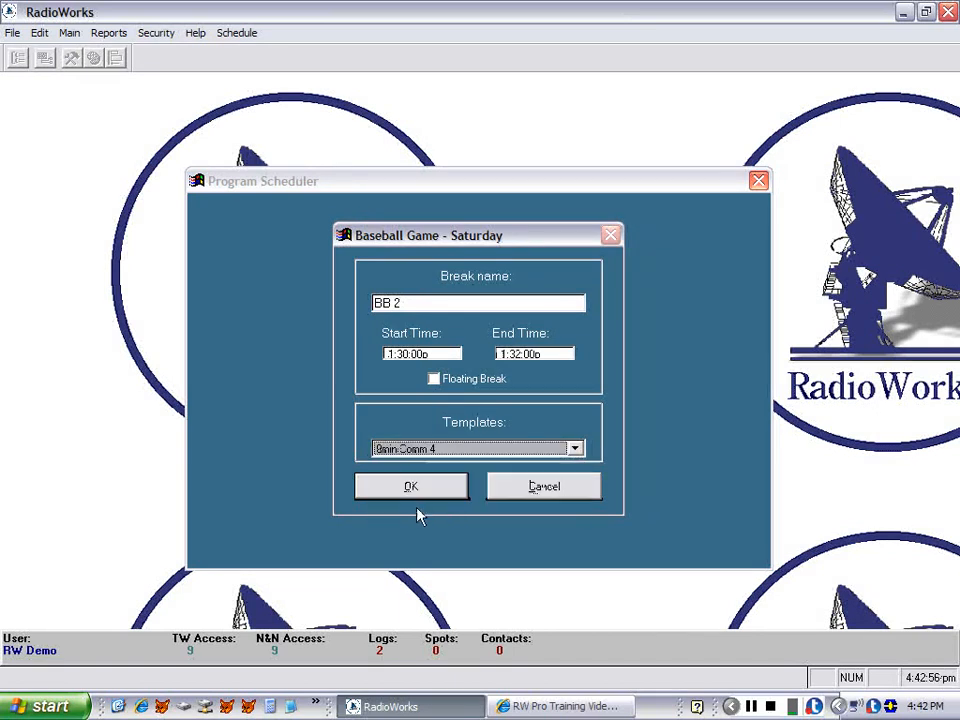
{"action": "left_click", "coordinate": [411, 487]}
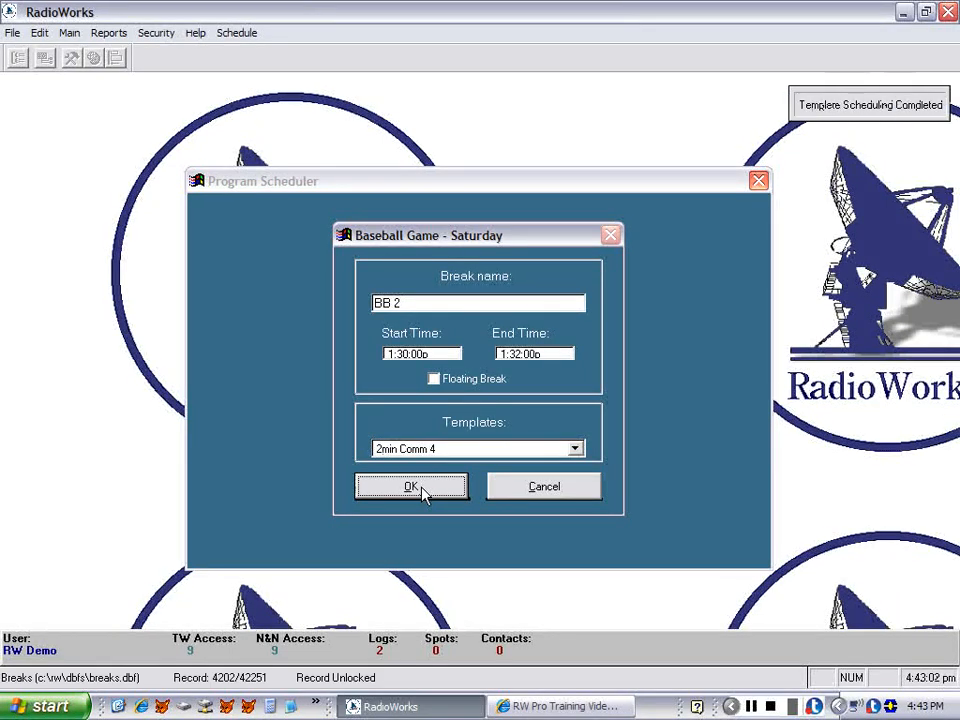
{"action": "left_click", "coordinate": [411, 487]}
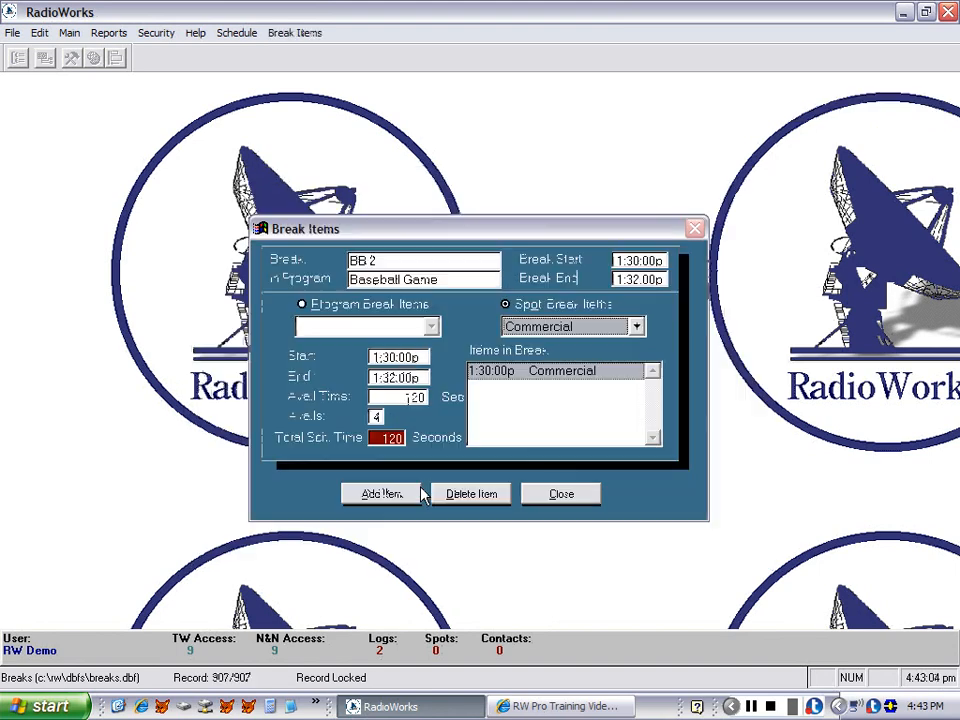
{"action": "left_click", "coordinate": [535, 499]}
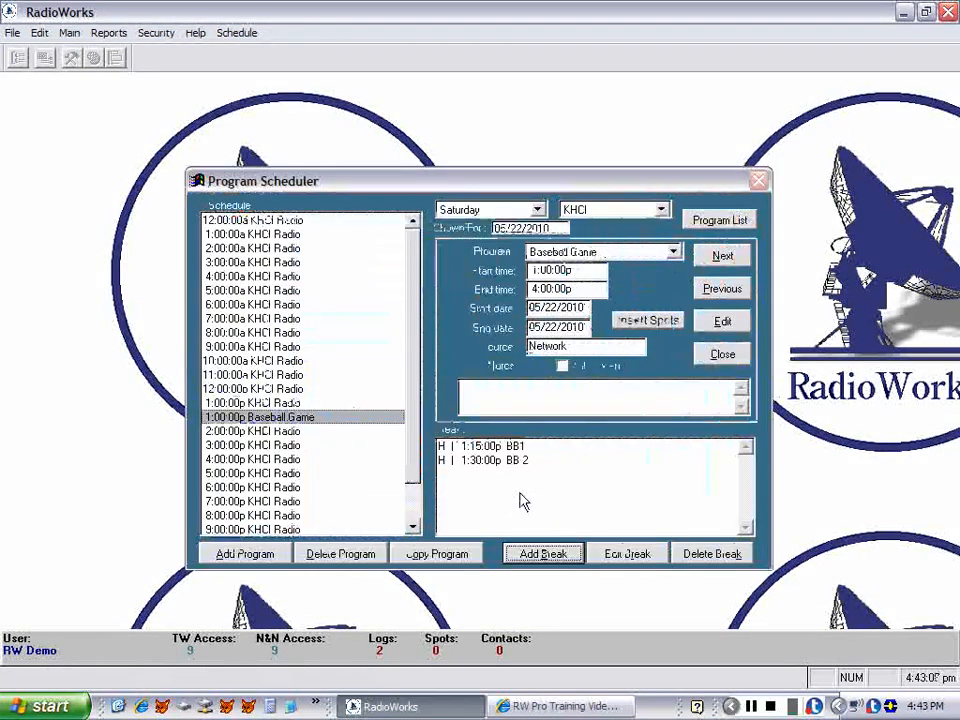
Add a break named BB 3 starting at 13:45 using the 2min Comm 4 template, then close its break items.
{"action": "left_click", "coordinate": [541, 561]}
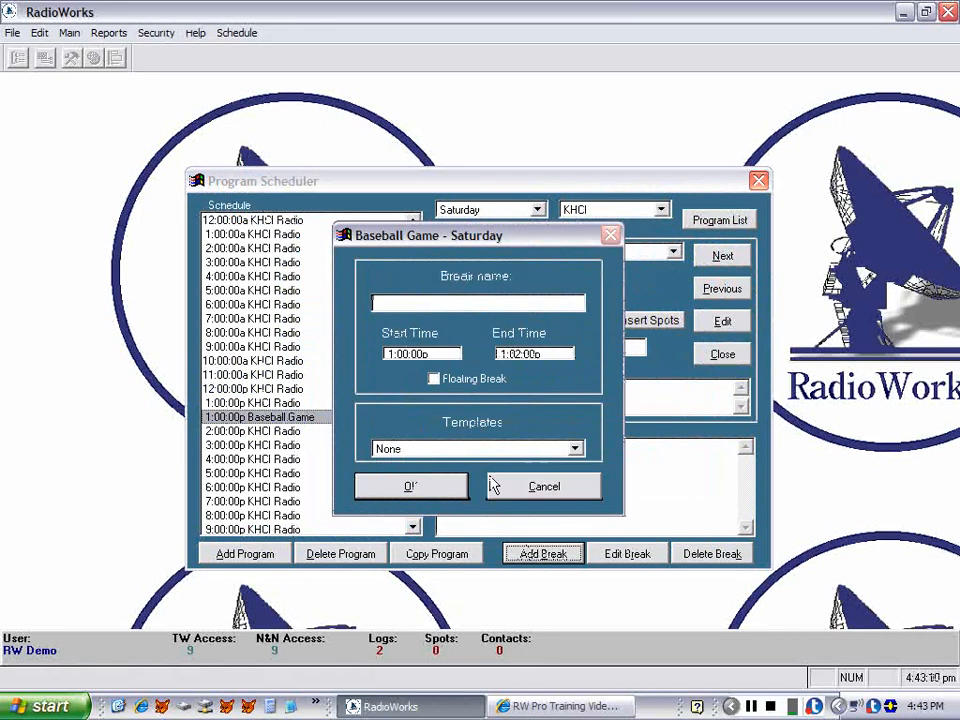
{"action": "type", "text": "BB"}
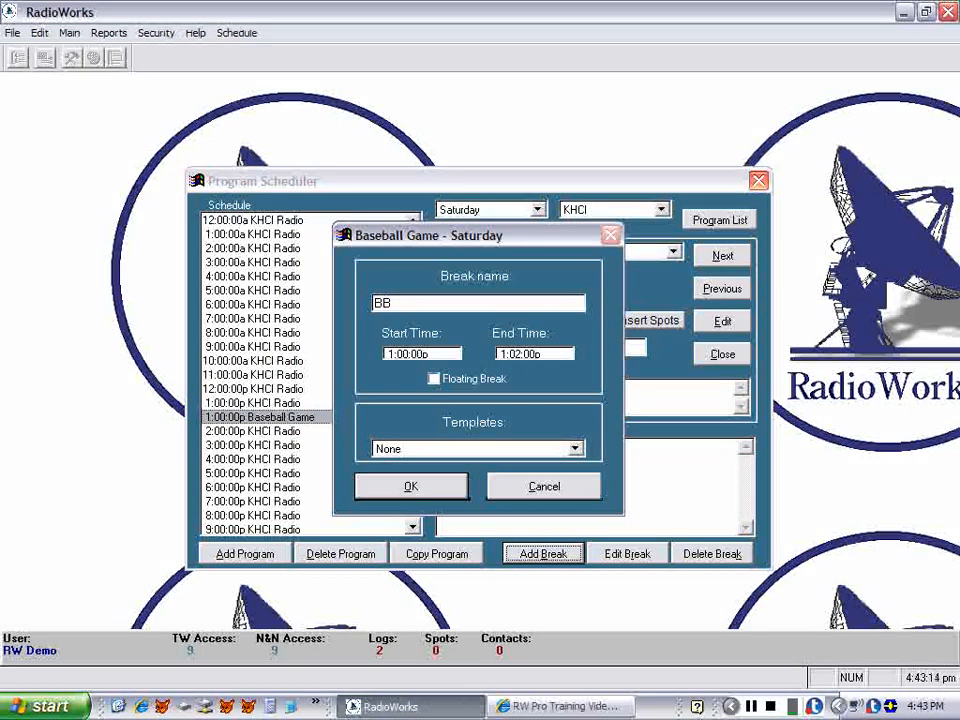
{"action": "type", "text": " 3"}
{"action": "key", "text": "Tab"}
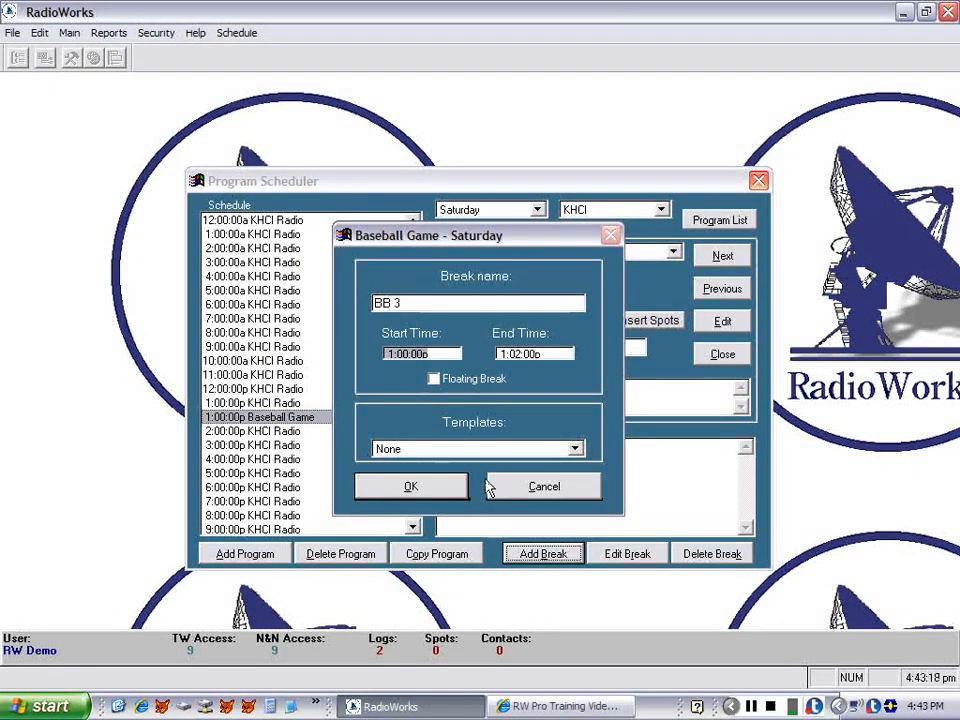
{"action": "type", "text": "13:45:"}
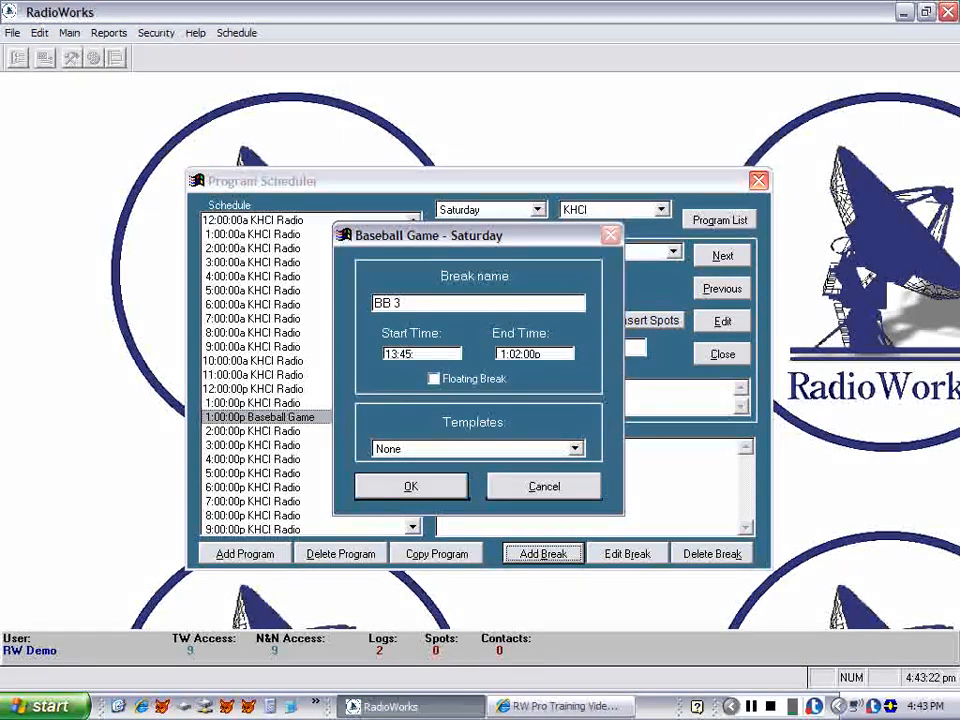
{"action": "key", "text": "Tab"}
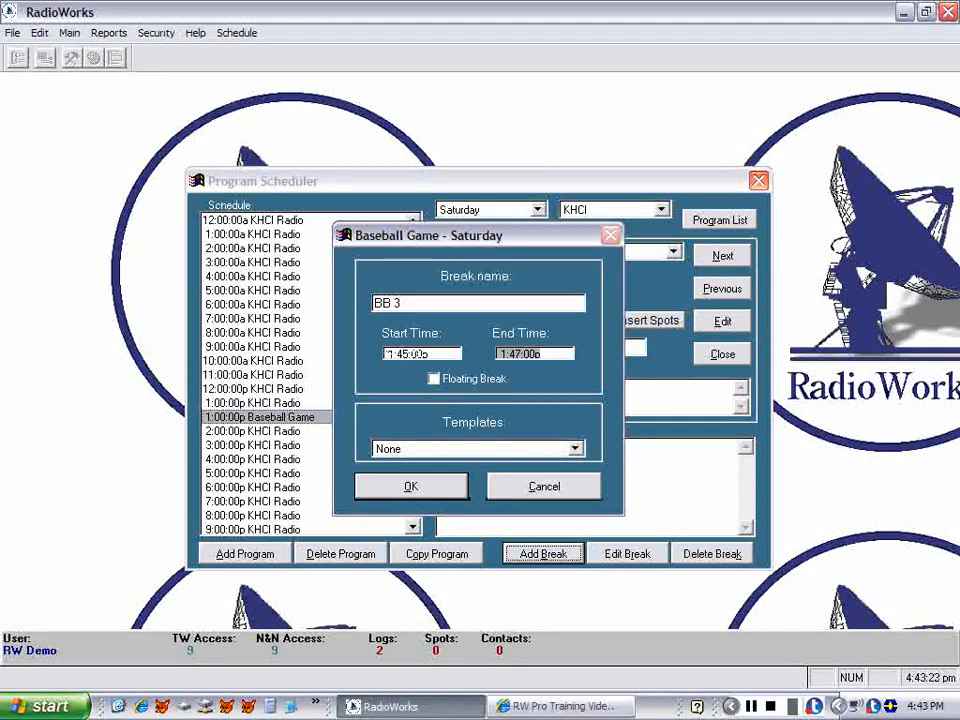
{"action": "left_click", "coordinate": [461, 449]}
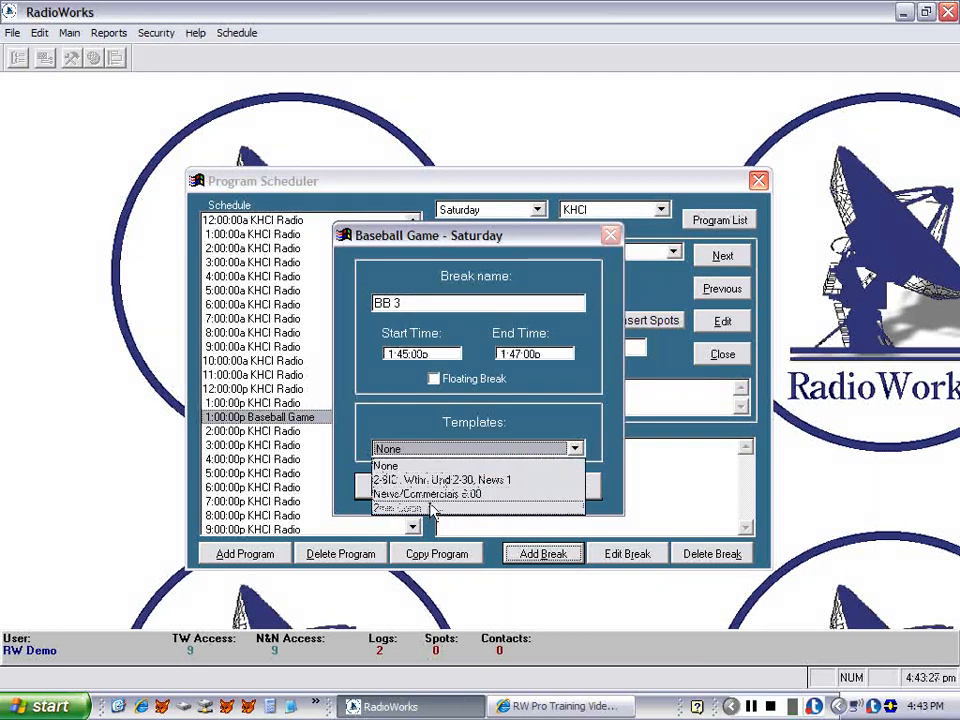
{"action": "left_click", "coordinate": [428, 508]}
{"action": "left_click", "coordinate": [420, 487]}
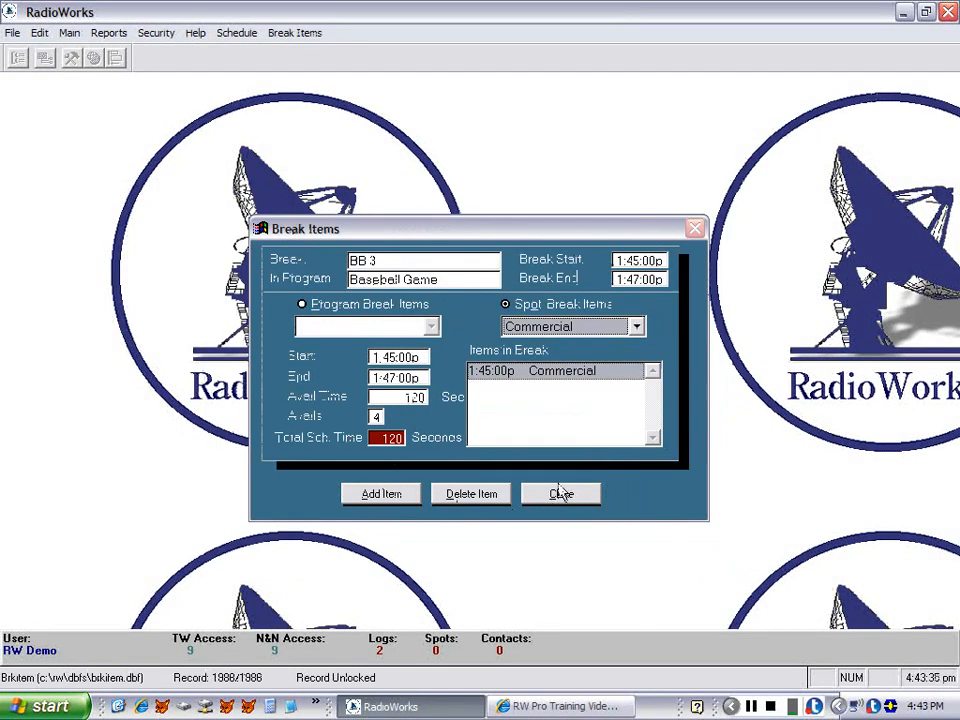
{"action": "left_click", "coordinate": [559, 497]}
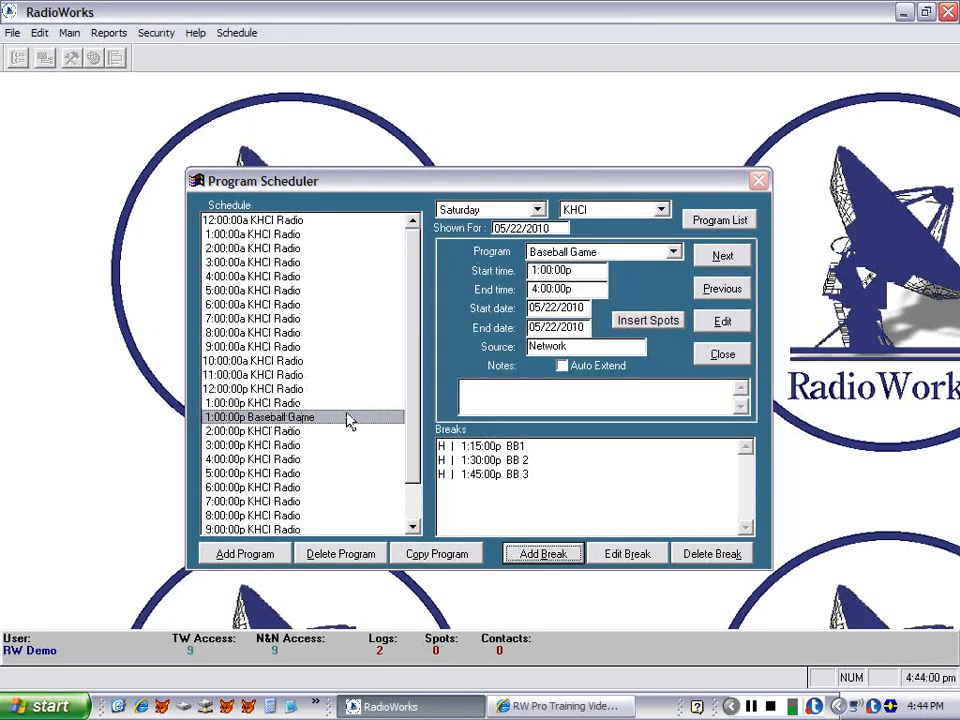
Insert spots into the program, moving the Crystal Gardens Funeral Home 2:33 spot into the 1:15 break.
{"action": "left_click", "coordinate": [646, 330]}
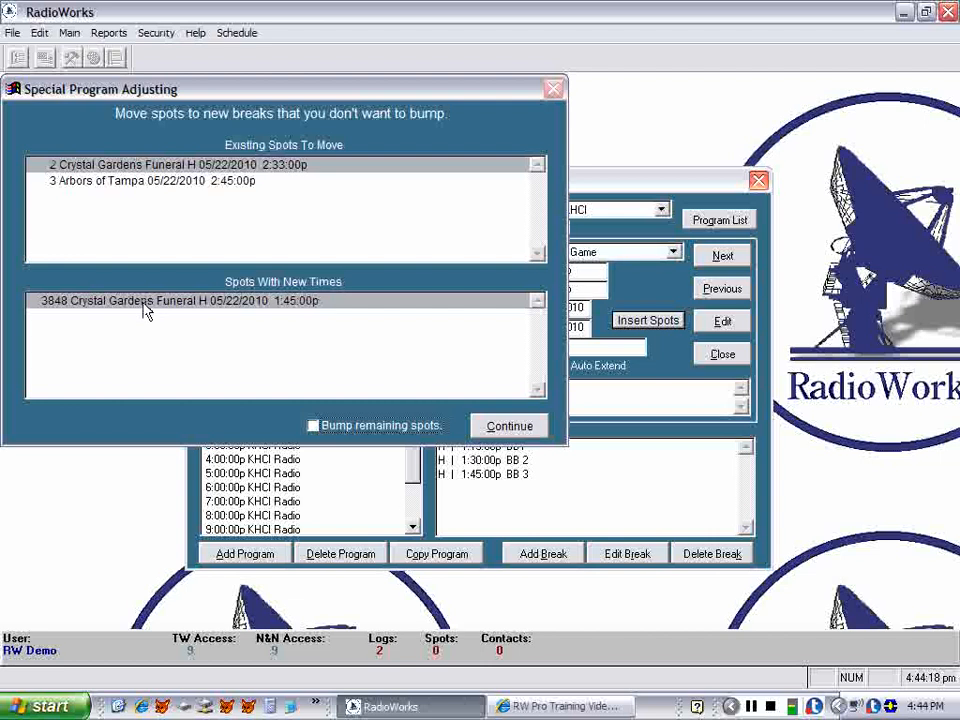
{"action": "double_click", "coordinate": [168, 166]}
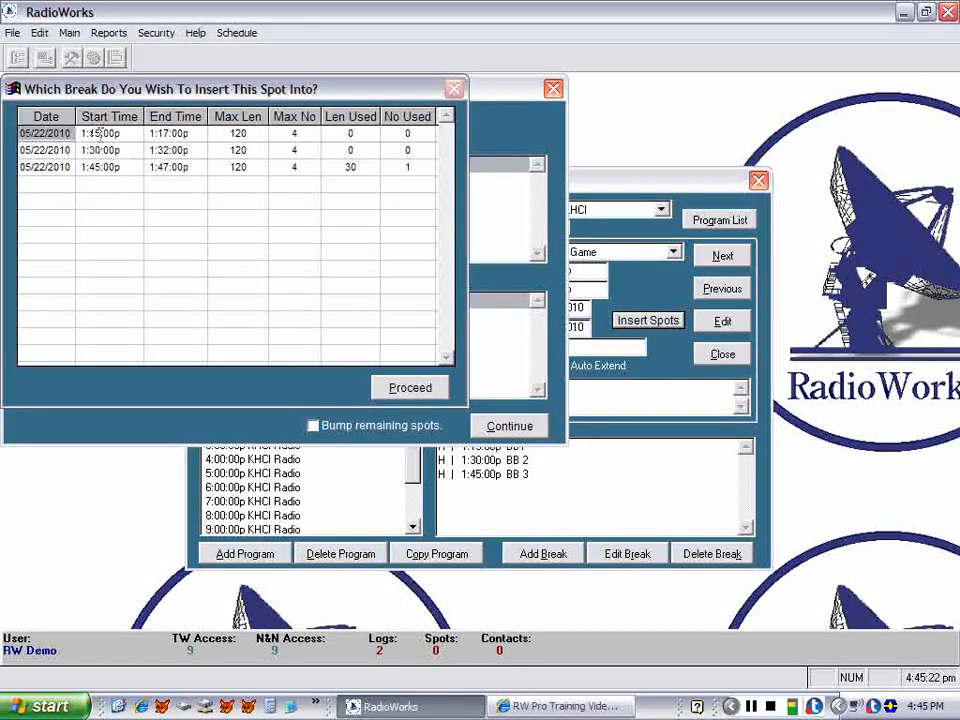
{"action": "left_click", "coordinate": [406, 390]}
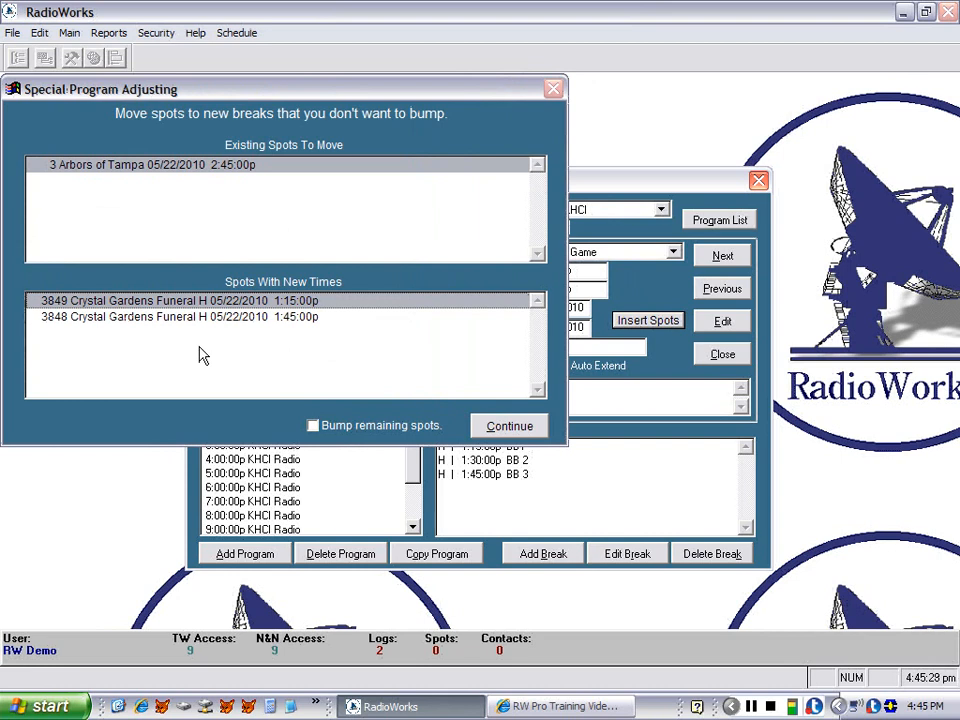
Move the Arbors of Tampa spot into the 1:30 break, continue, and close the Program Scheduler.
{"action": "double_click", "coordinate": [189, 171]}
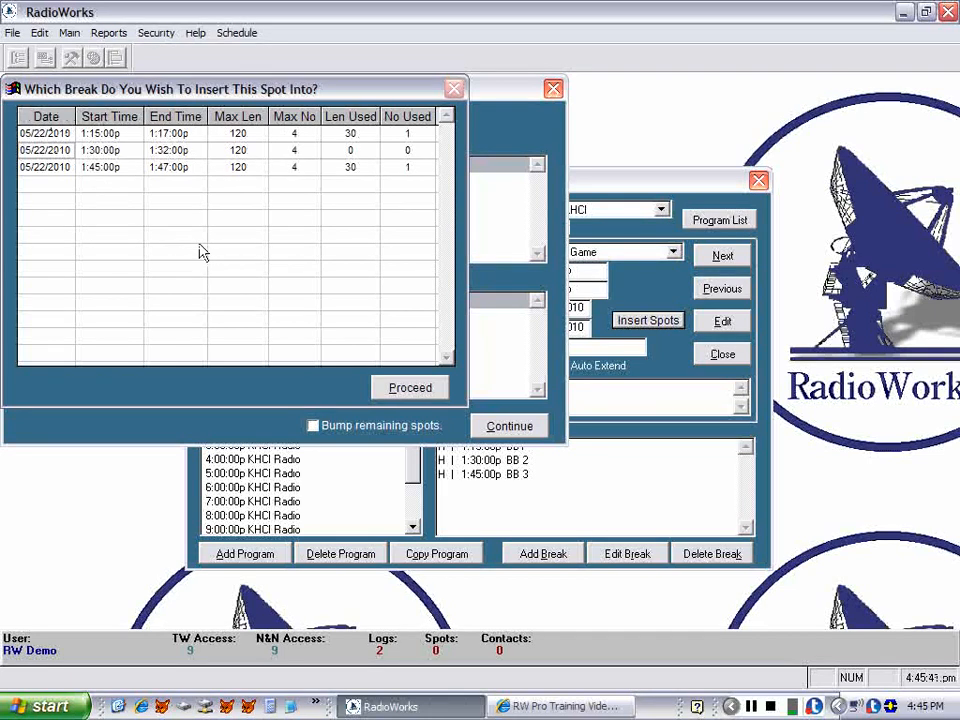
{"action": "left_click", "coordinate": [386, 389]}
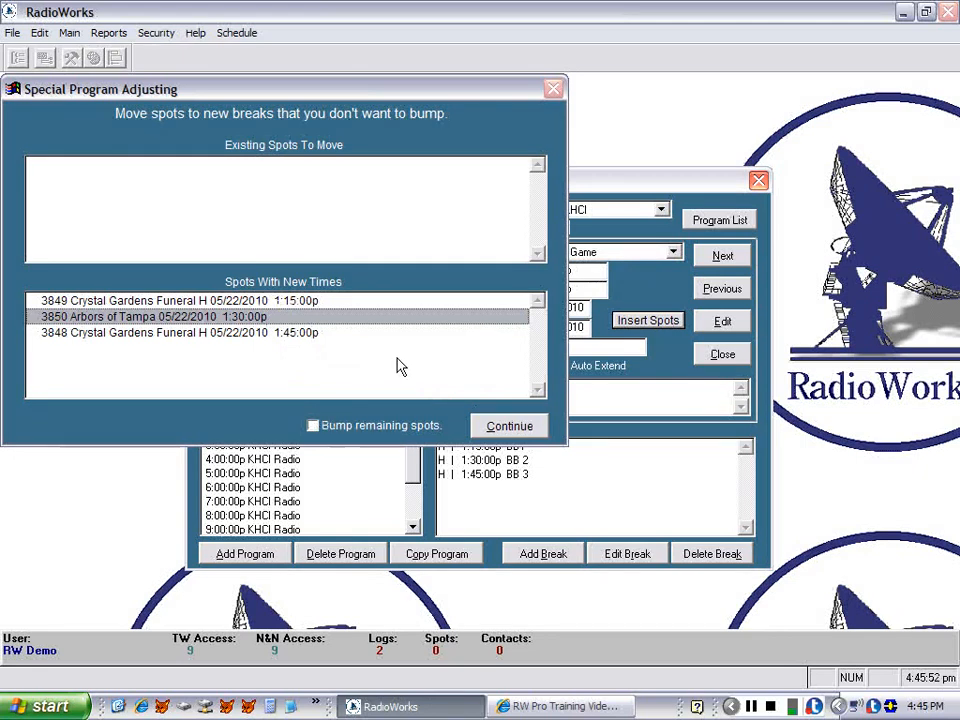
{"action": "left_click", "coordinate": [508, 428]}
{"action": "left_click", "coordinate": [508, 426]}
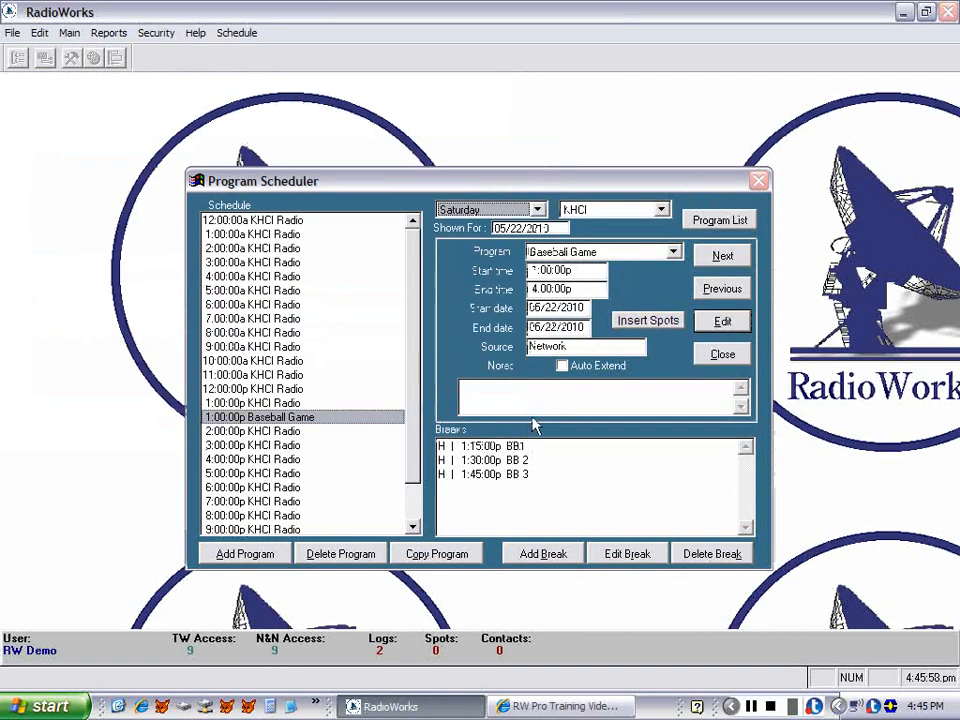
{"action": "left_click", "coordinate": [718, 355]}
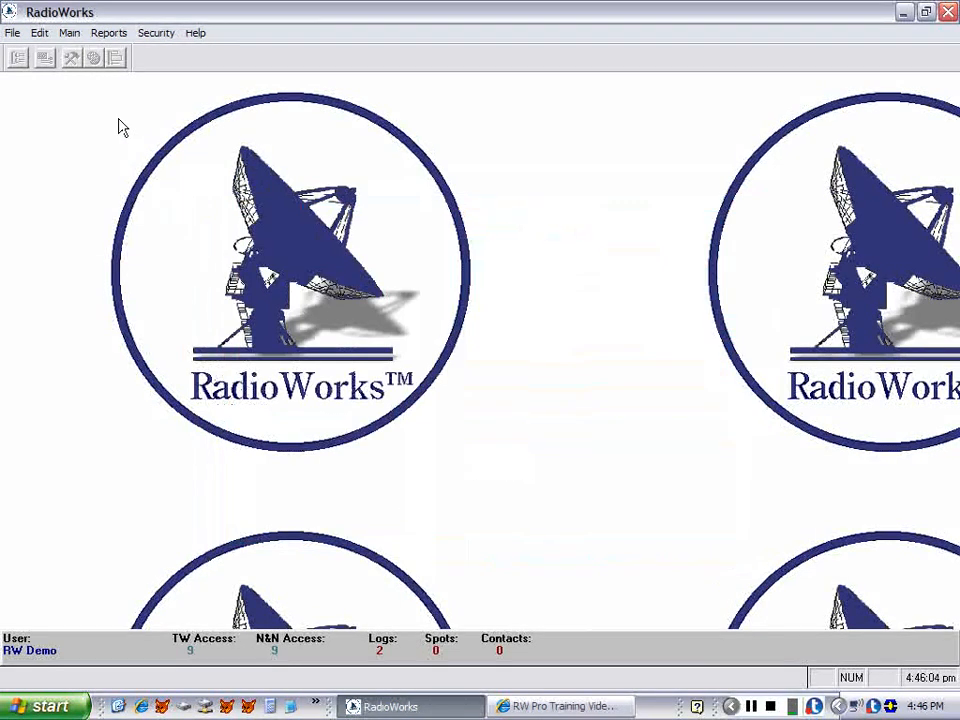
Open the log for station KHCI dated 05/22/2010 as a pre-log.
{"action": "left_click", "coordinate": [70, 34]}
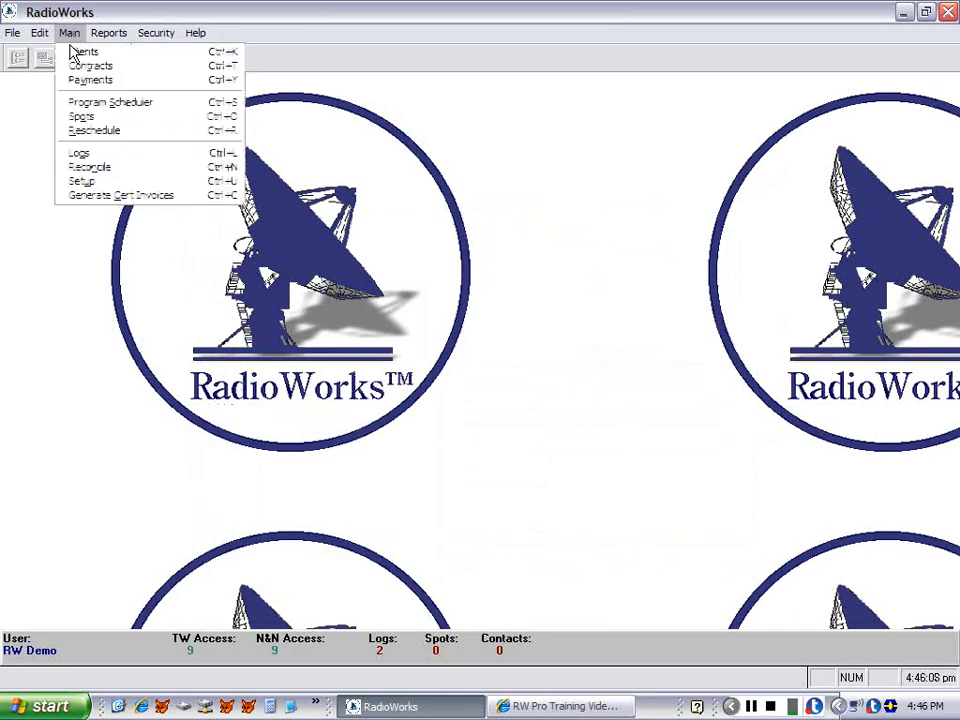
{"action": "left_click", "coordinate": [84, 156]}
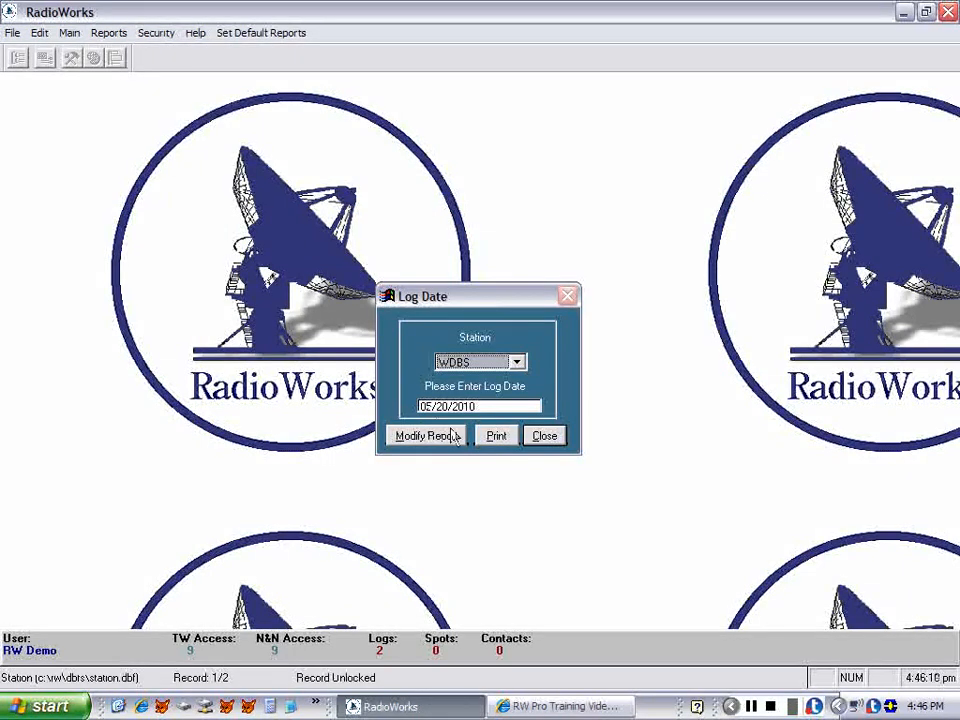
{"action": "left_click", "coordinate": [480, 370]}
{"action": "left_click", "coordinate": [470, 392]}
{"action": "left_click", "coordinate": [441, 407]}
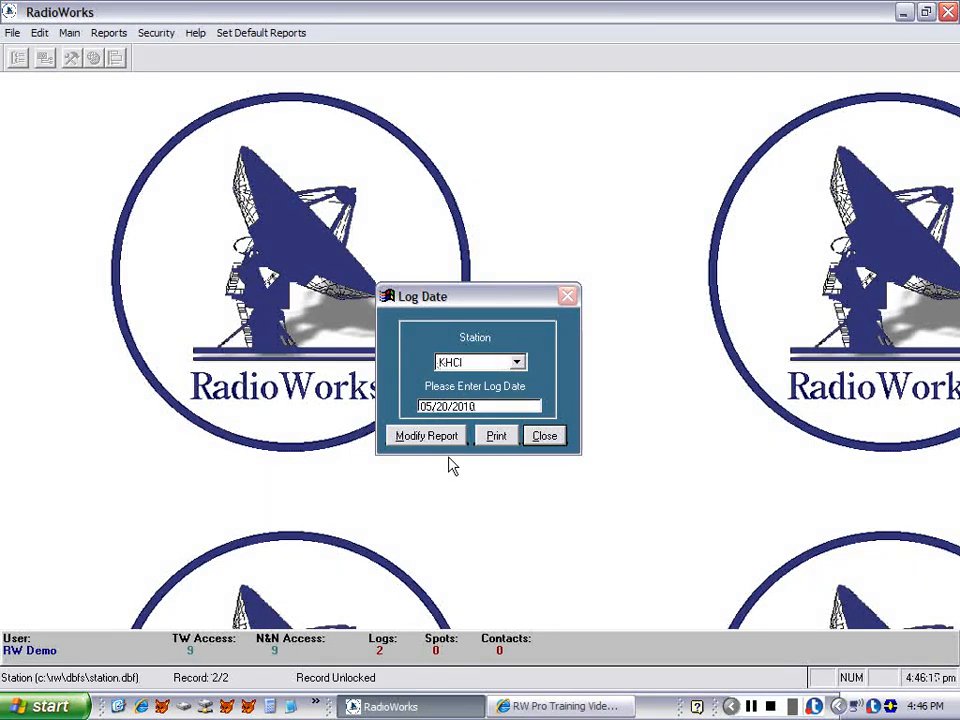
{"action": "type", "text": "2"}
{"action": "left_click", "coordinate": [497, 440]}
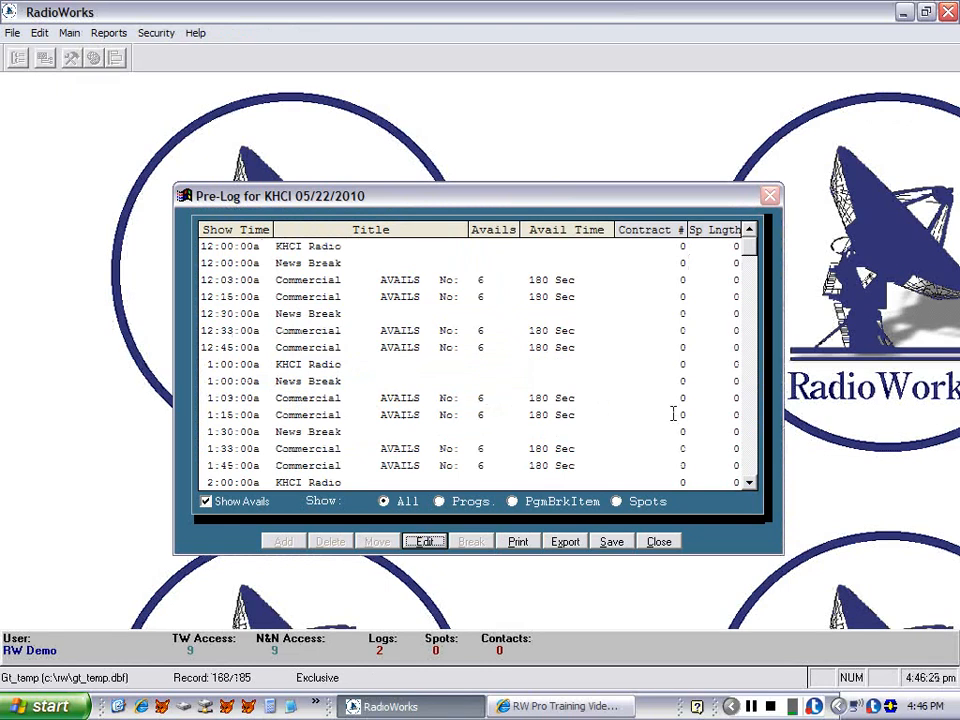
Scroll through the pre-log to examine the Baseball Game breaks and their spots around 1:00p.
{"action": "left_click", "coordinate": [753, 420]}
{"action": "left_click", "coordinate": [753, 420]}
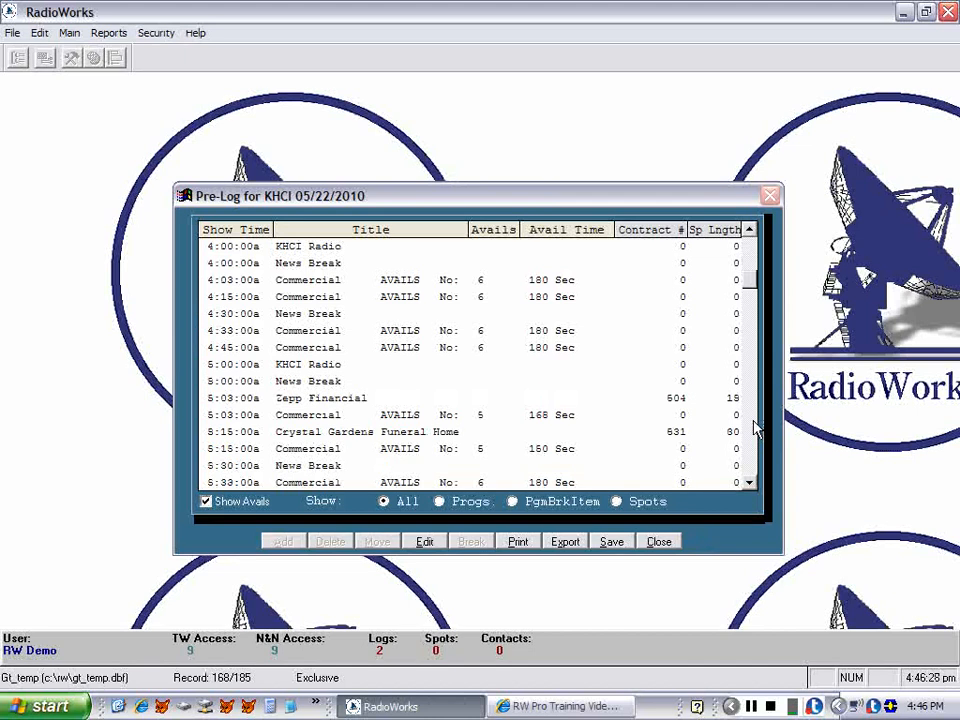
{"action": "left_click", "coordinate": [753, 425]}
{"action": "left_click", "coordinate": [755, 428]}
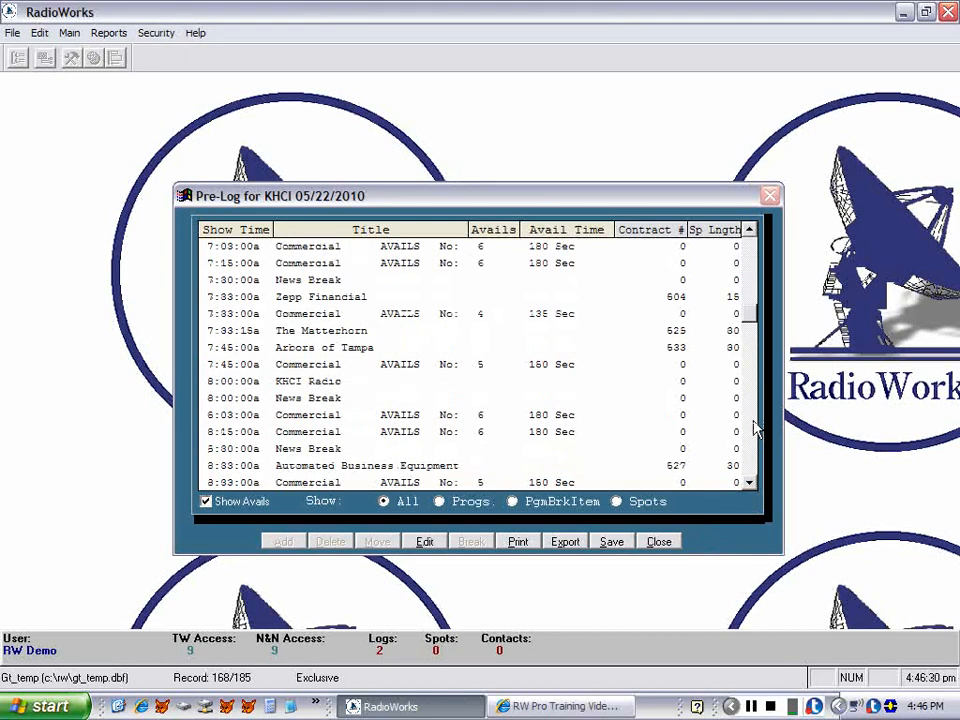
{"action": "left_click", "coordinate": [755, 428]}
{"action": "left_click", "coordinate": [755, 428]}
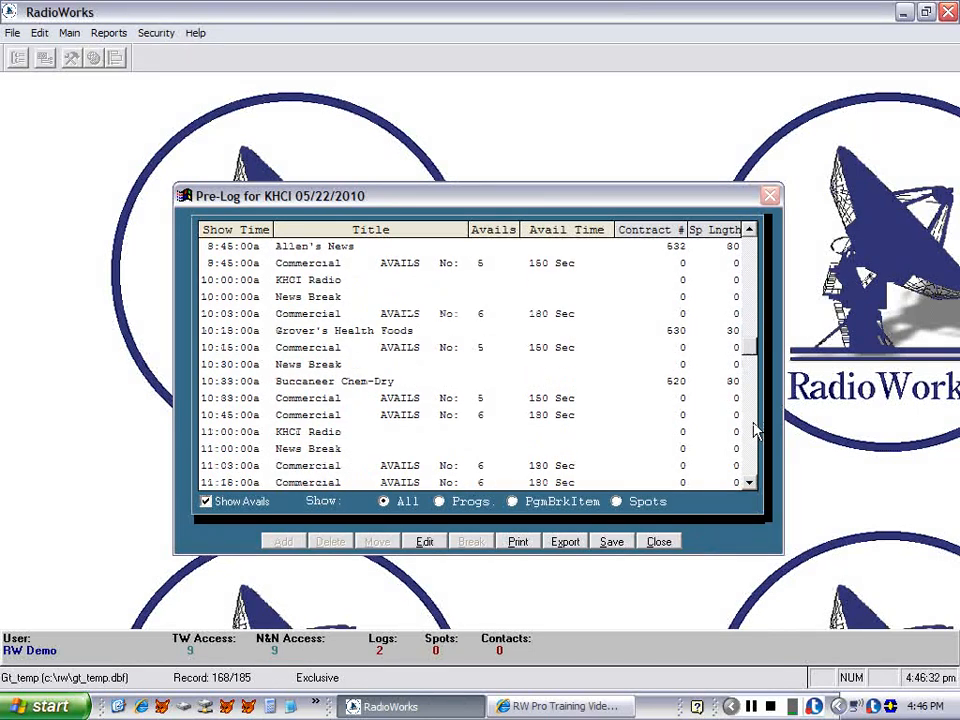
{"action": "left_click", "coordinate": [755, 428]}
{"action": "left_click", "coordinate": [755, 428]}
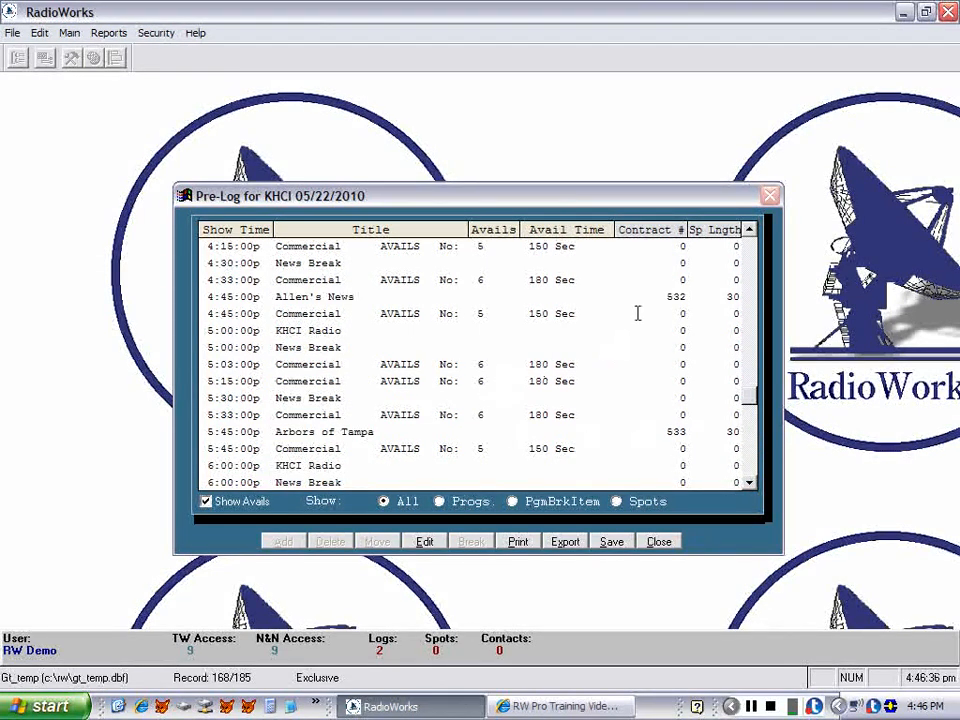
{"action": "left_click", "coordinate": [752, 263]}
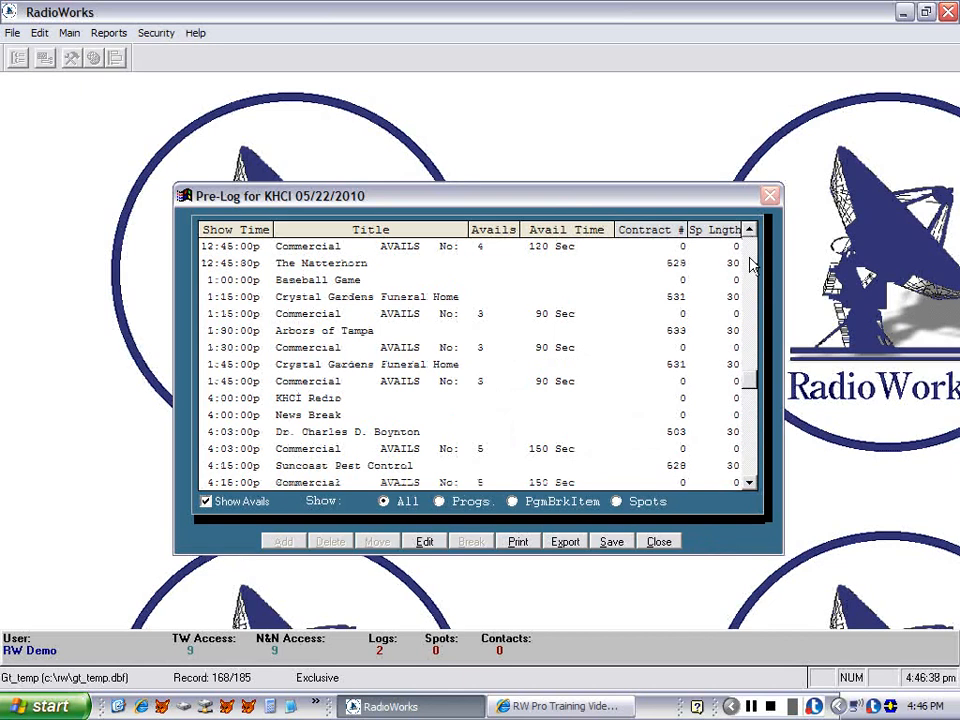